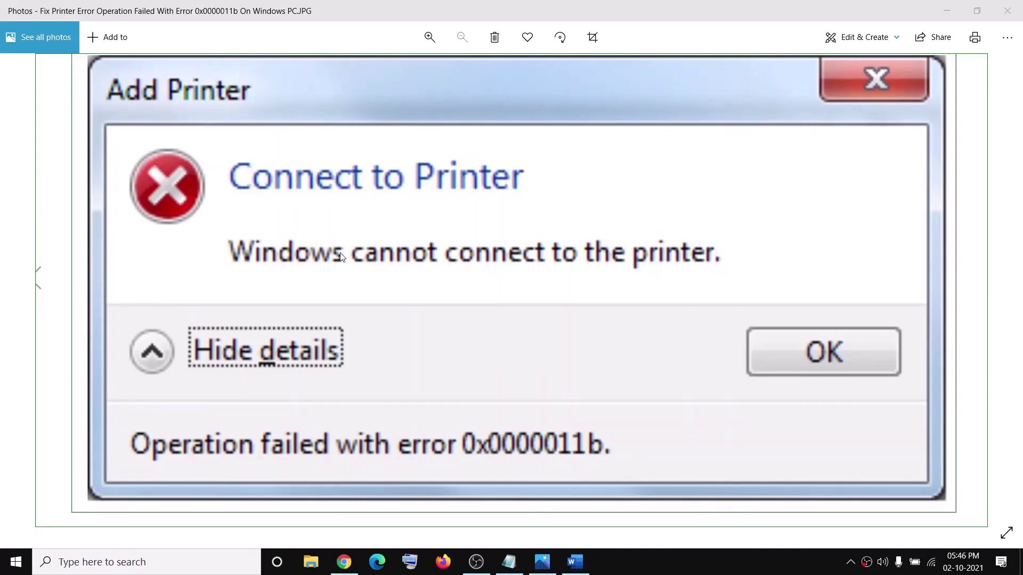
Step: Switch to the Word instructions document and highlight "recently installed update" in Step 1
click(575, 562)
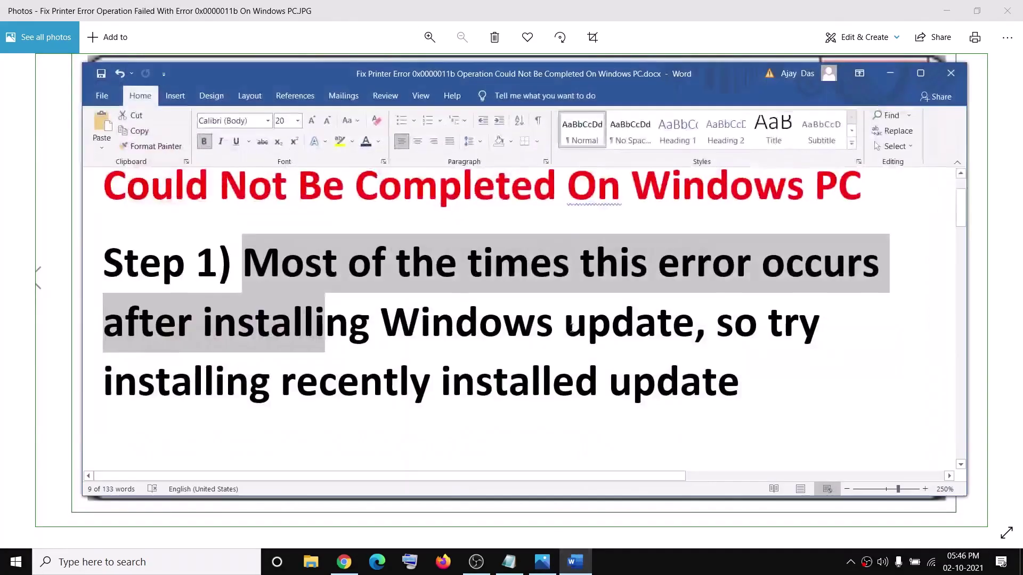
click(409, 379)
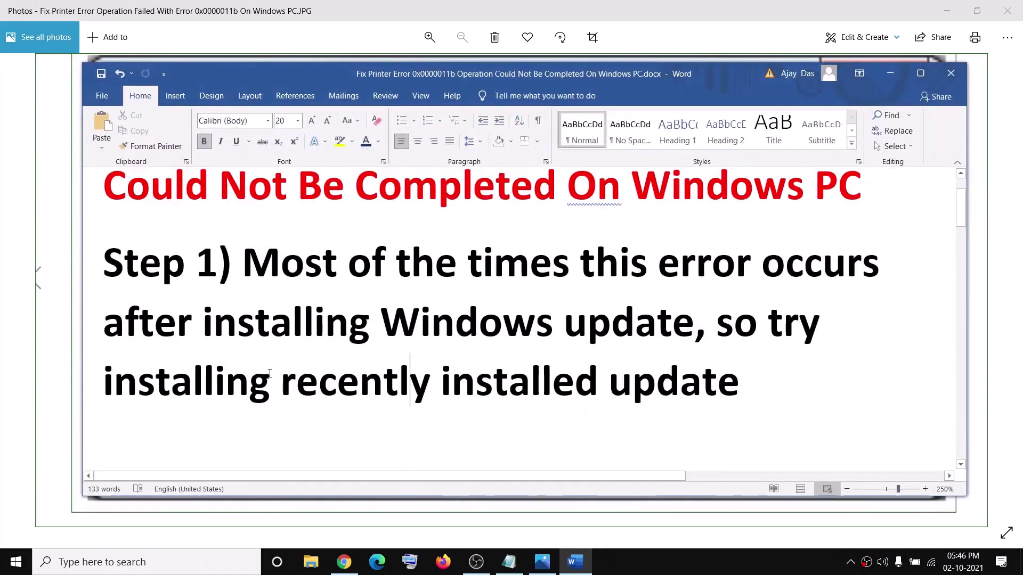
drag(352, 379, 738, 381)
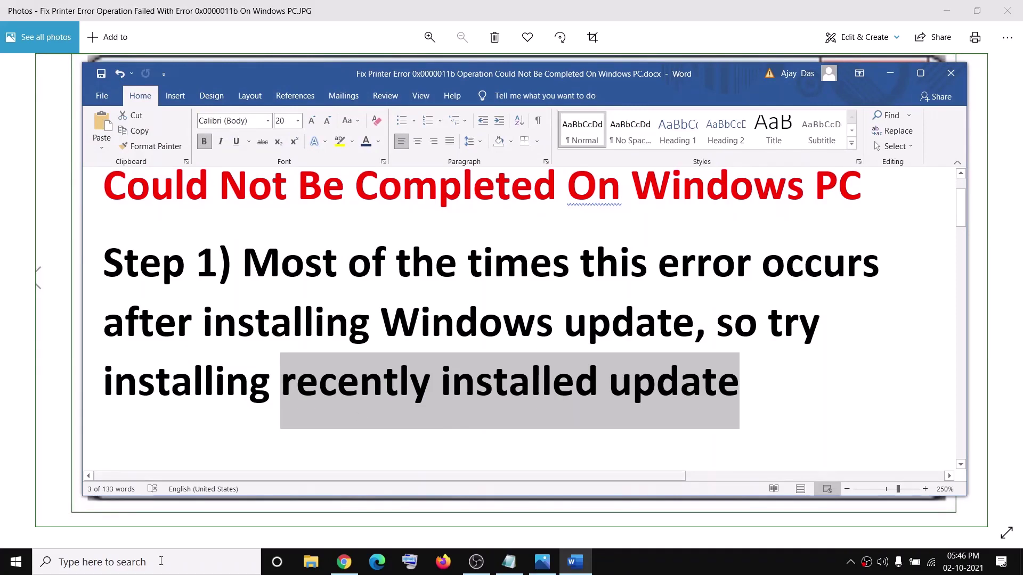
Step: Open the Windows Update history in Settings and bring up the list of installed updates that can be uninstalled
click(16, 562)
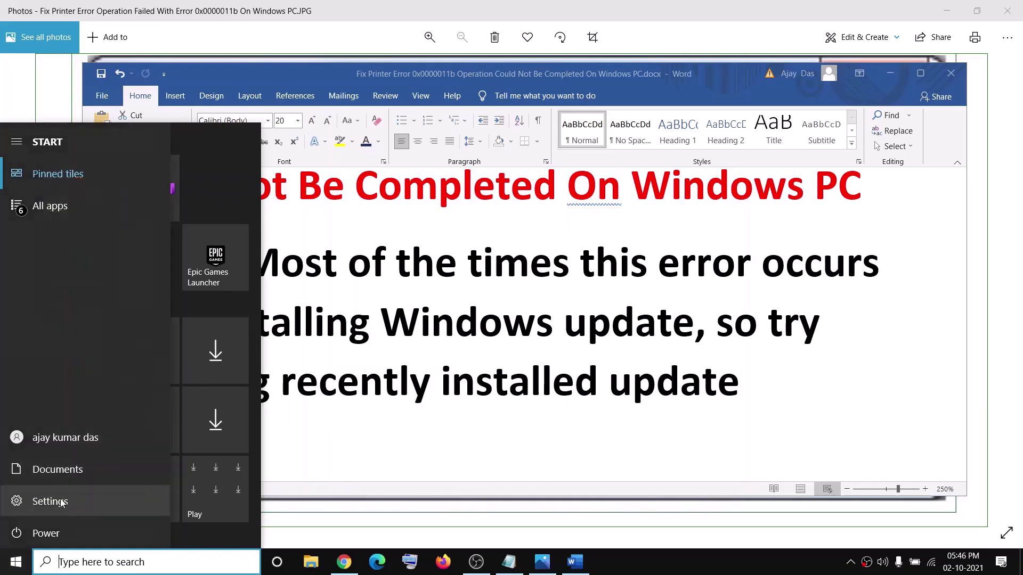
click(88, 501)
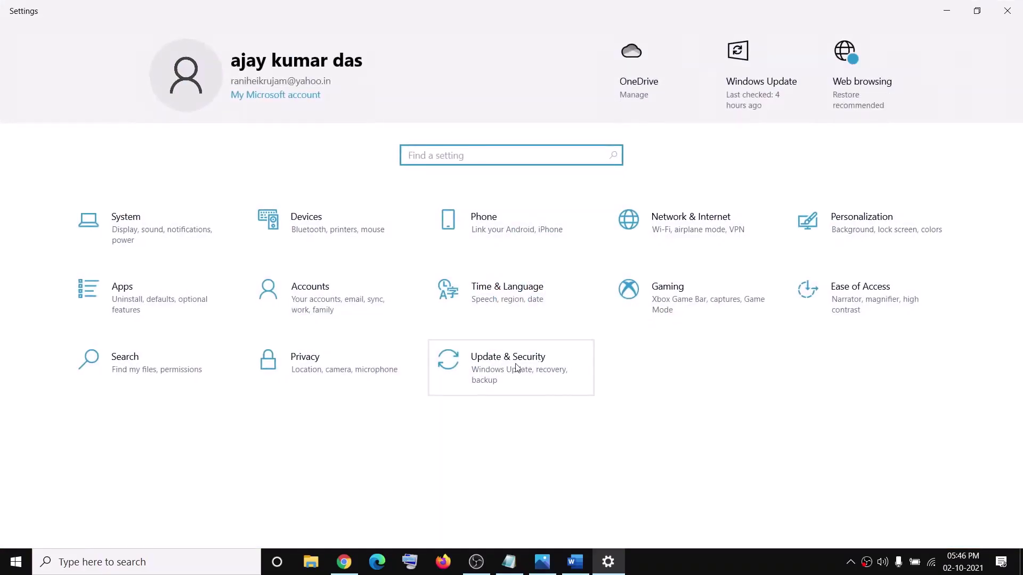
click(534, 370)
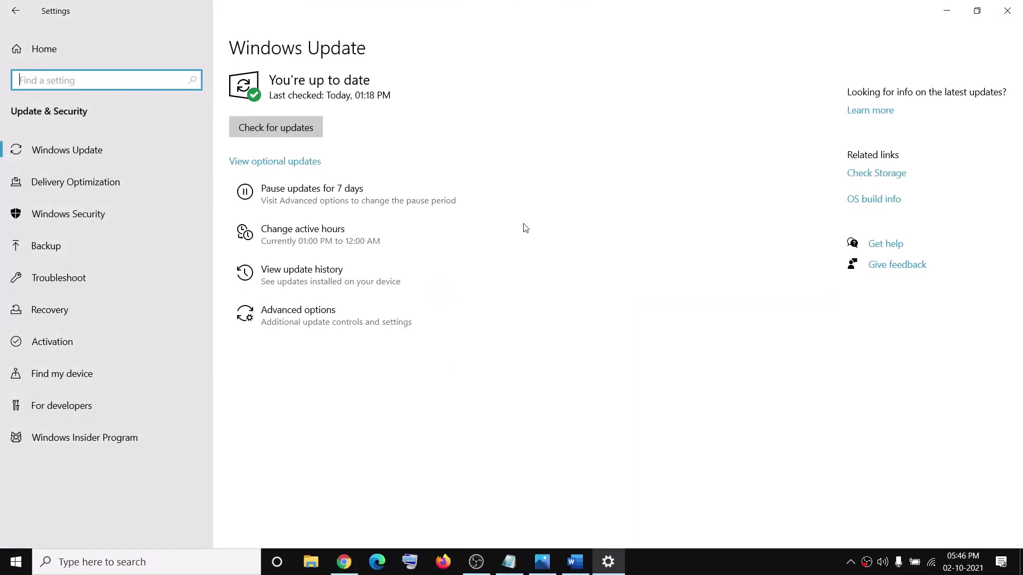
click(355, 282)
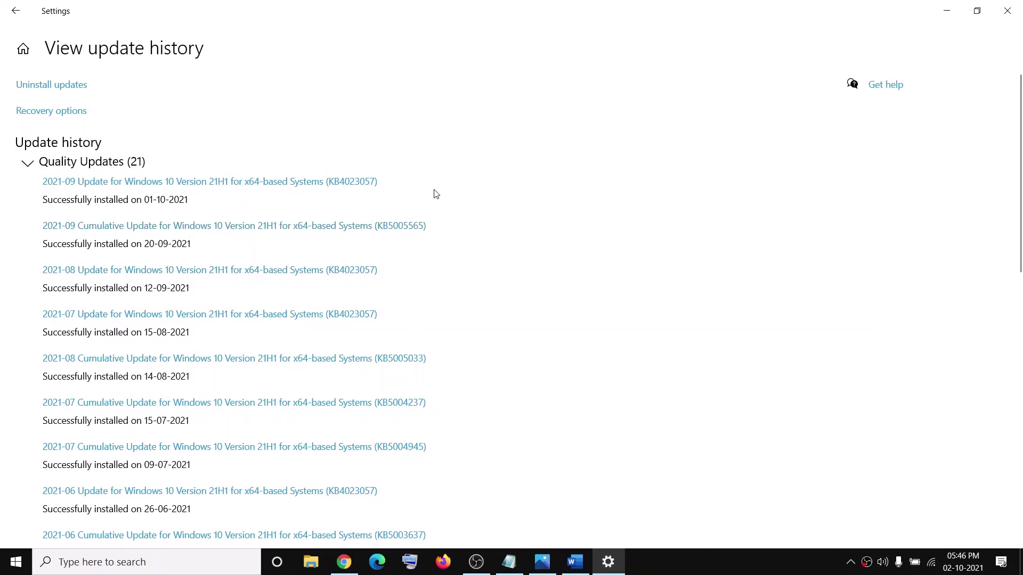
click(50, 85)
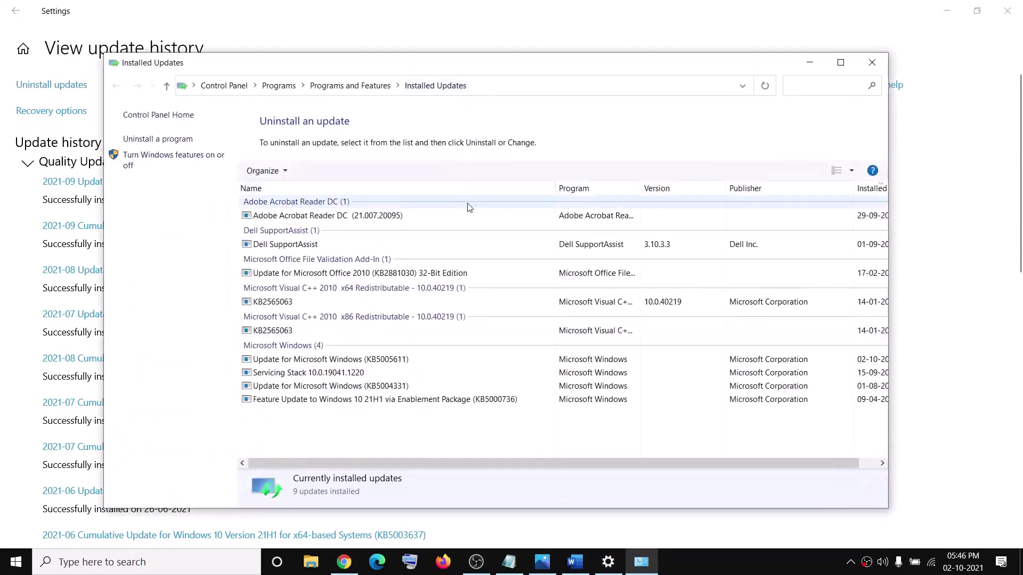
Step: Try to uninstall the Microsoft Windows update KB5005611, and close the installed updates window
click(399, 363)
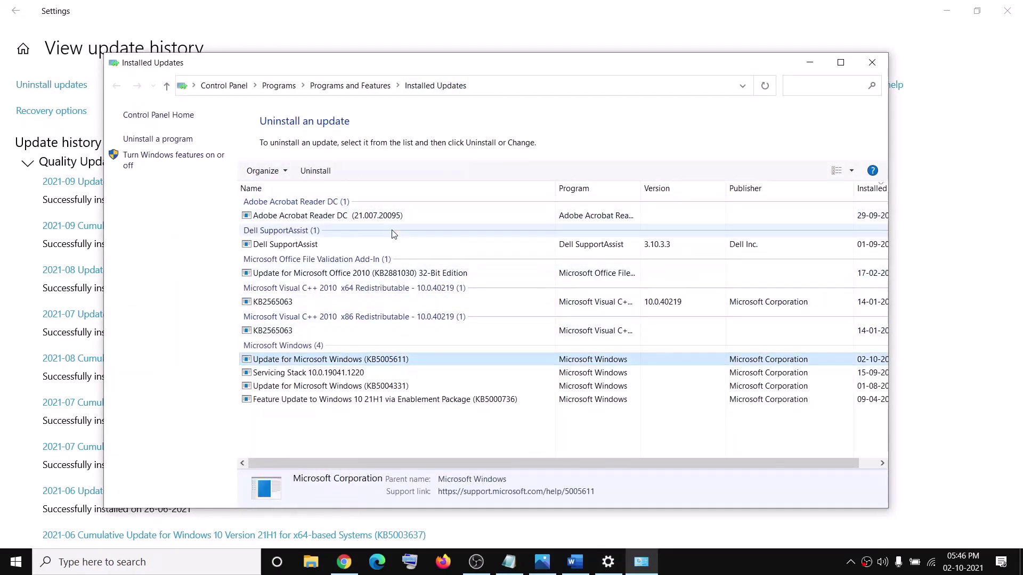
click(315, 170)
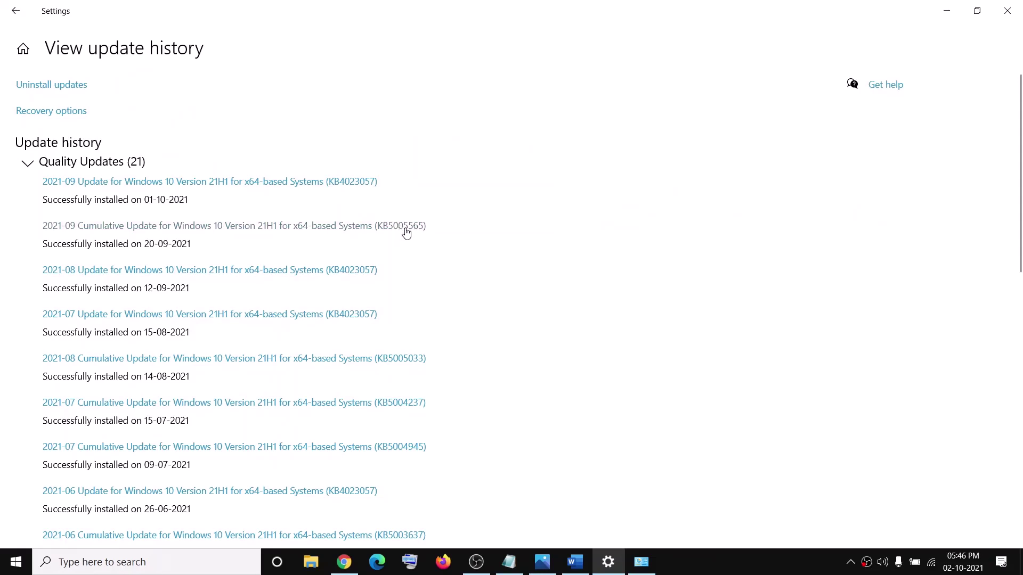
key(alt+Tab)
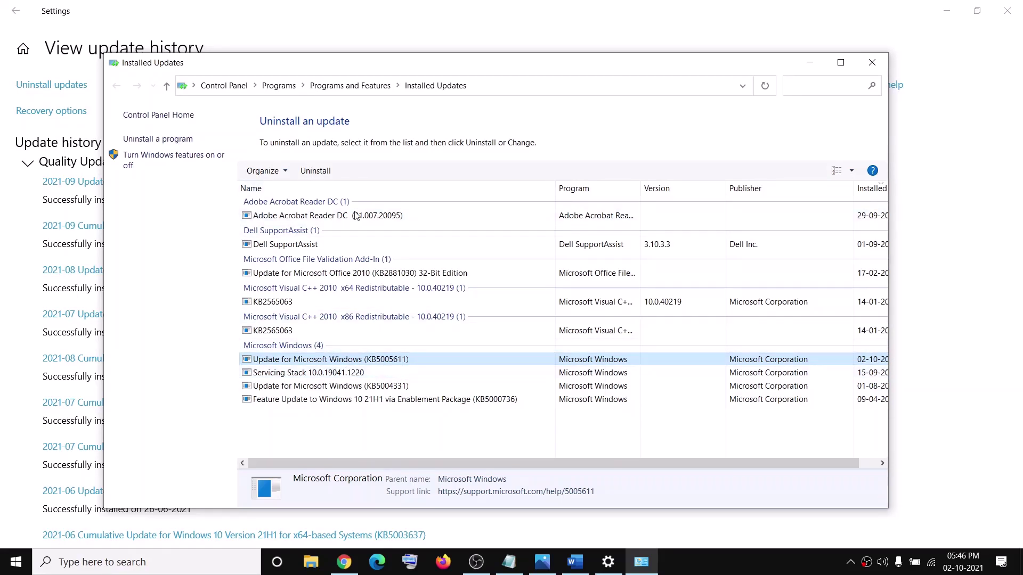
click(875, 69)
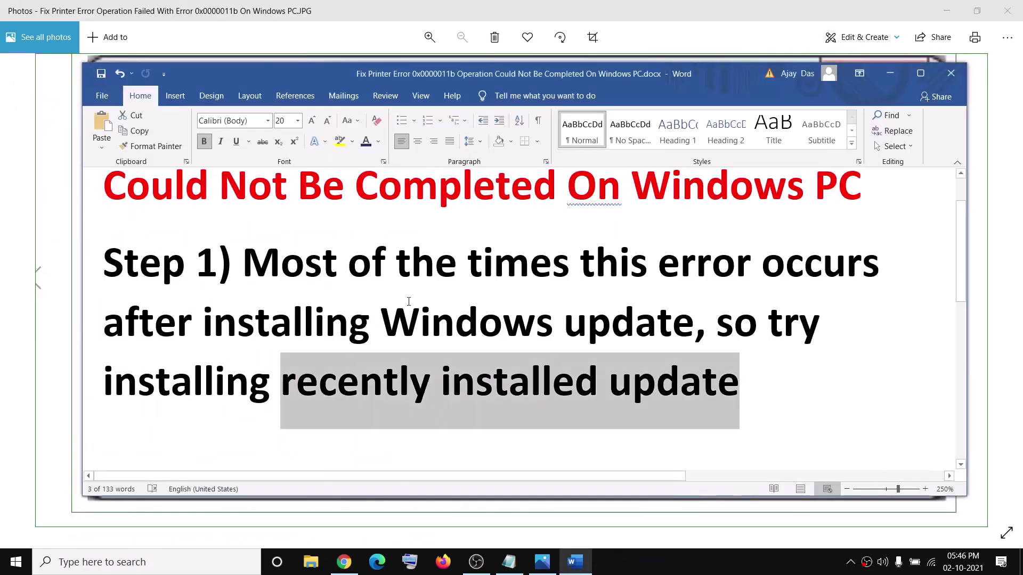
Step: Consult Step 2 in the Word instructions document, and open Registry Editor by searching Windows for "registry editor"
scroll(416, 309, down, 5)
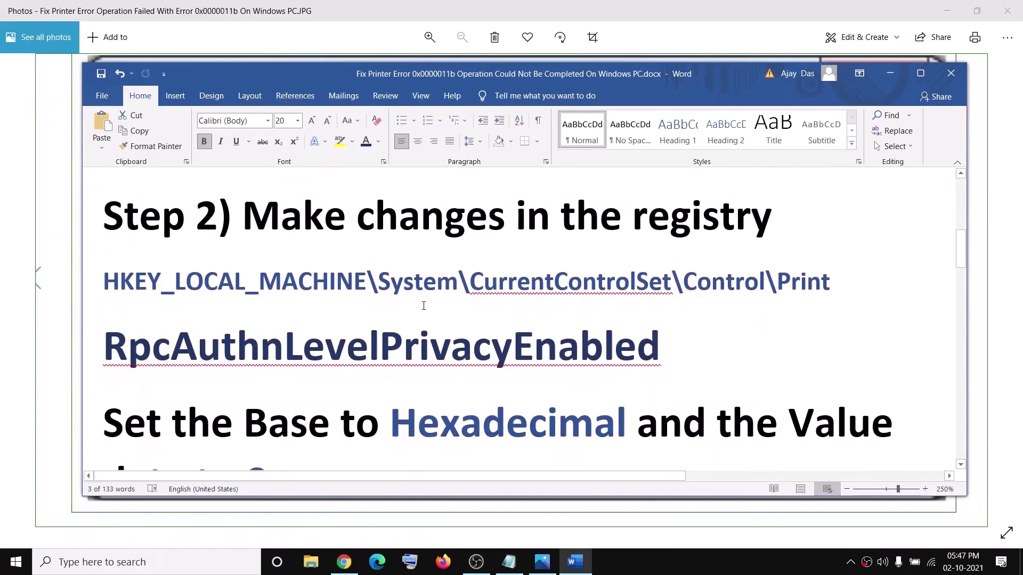
drag(258, 213, 817, 278)
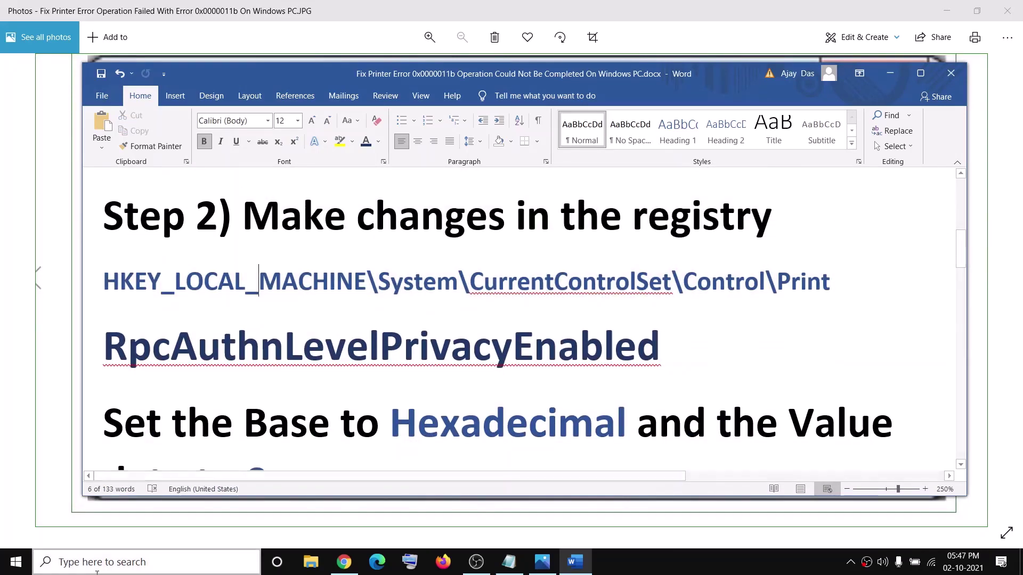
click(95, 569)
text(re)
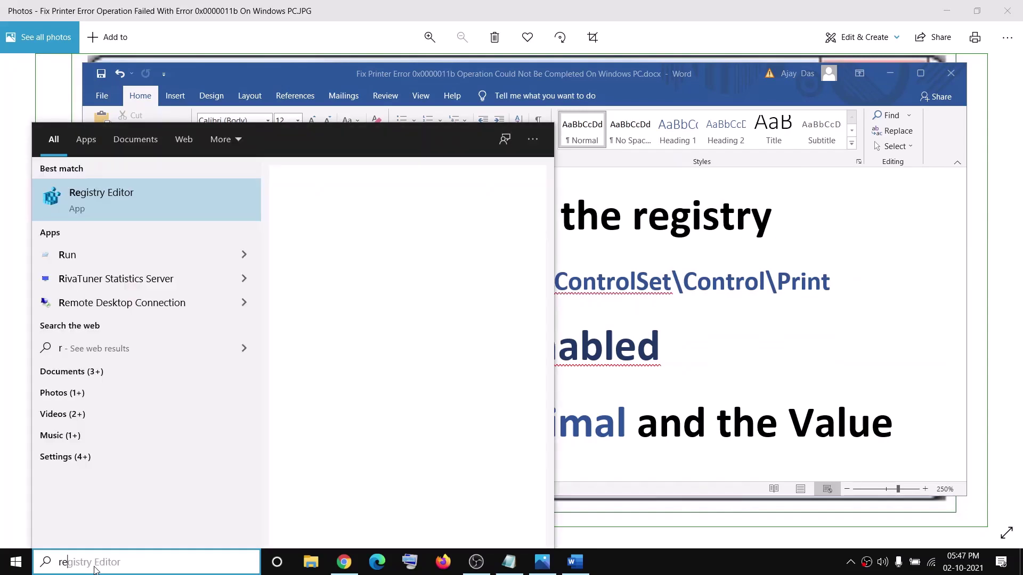
text(gistry)
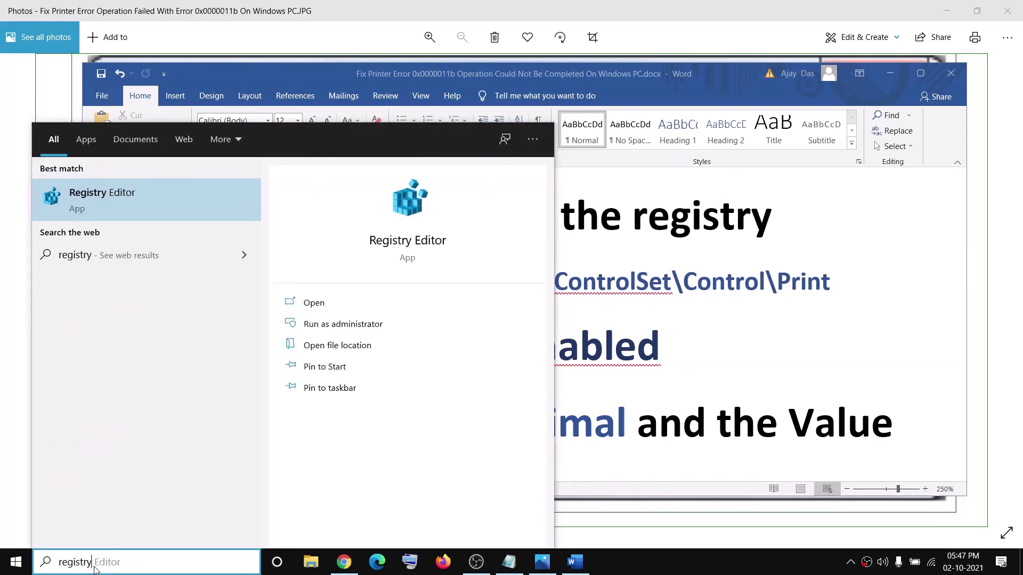
text( editor)
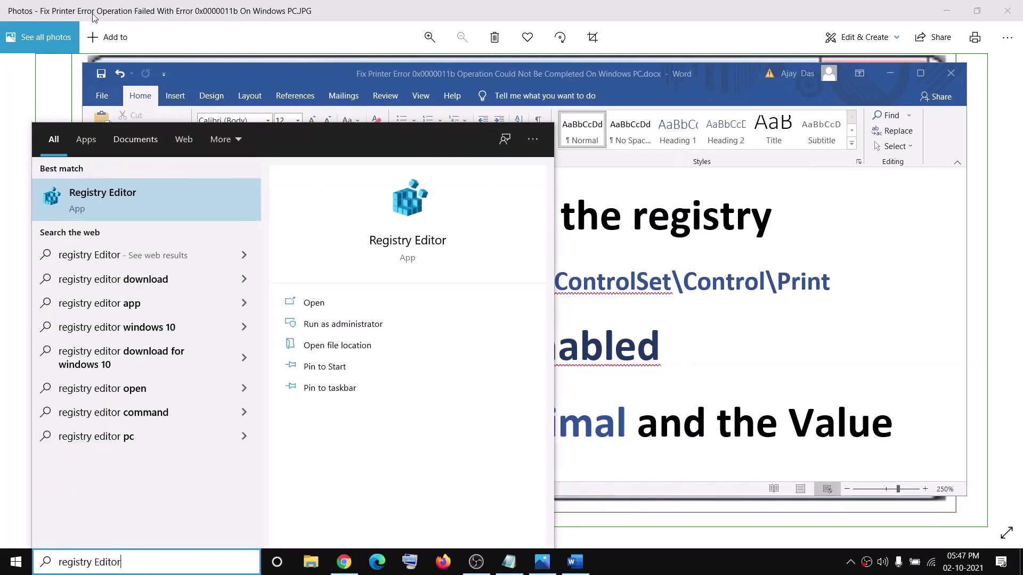
click(149, 209)
click(468, 370)
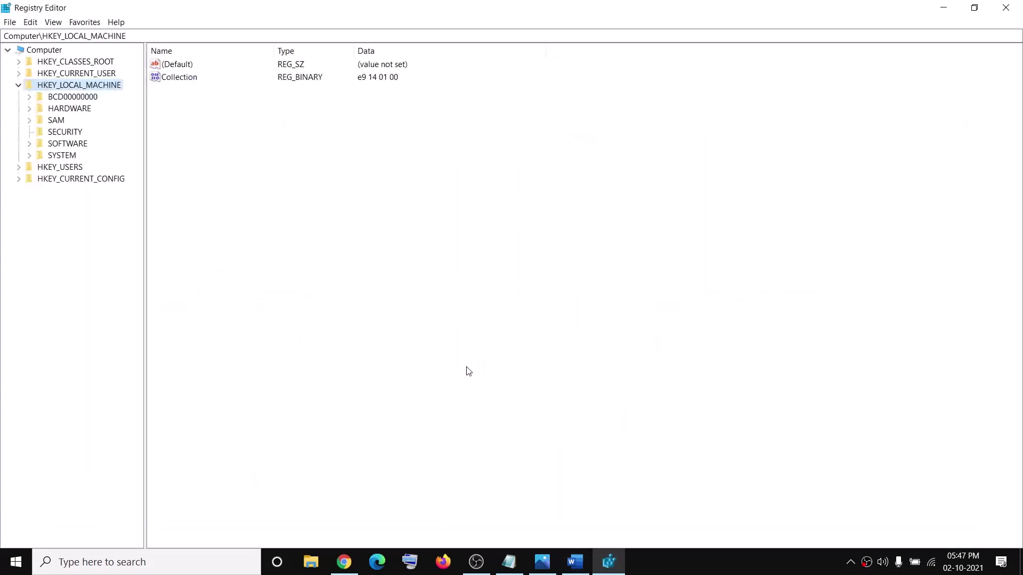
Step: Expand the registry tree to HKEY_LOCAL_MACHINE\SYSTEM\CurrentControlSet, checking the path against the Word document
click(19, 85)
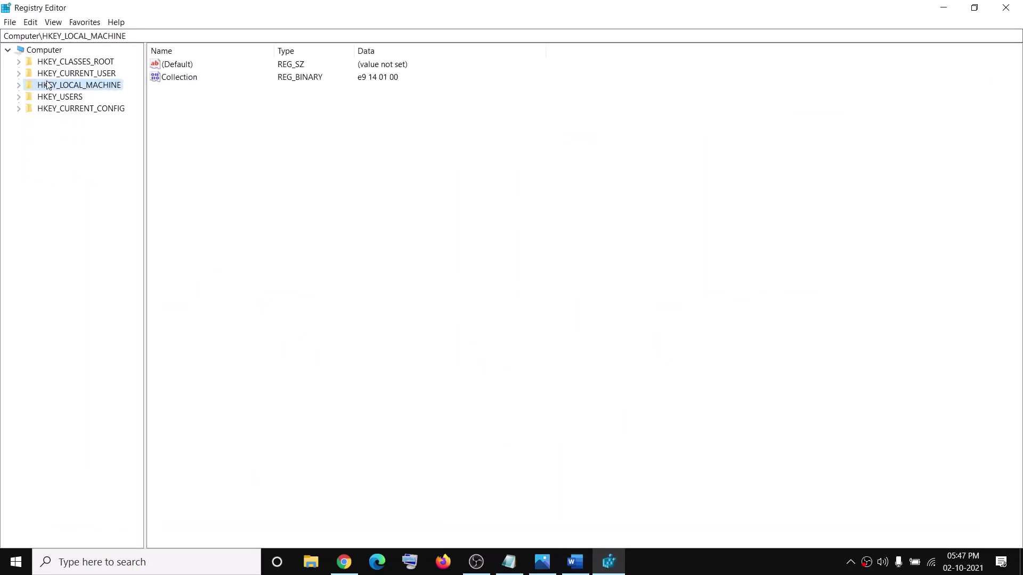
click(19, 86)
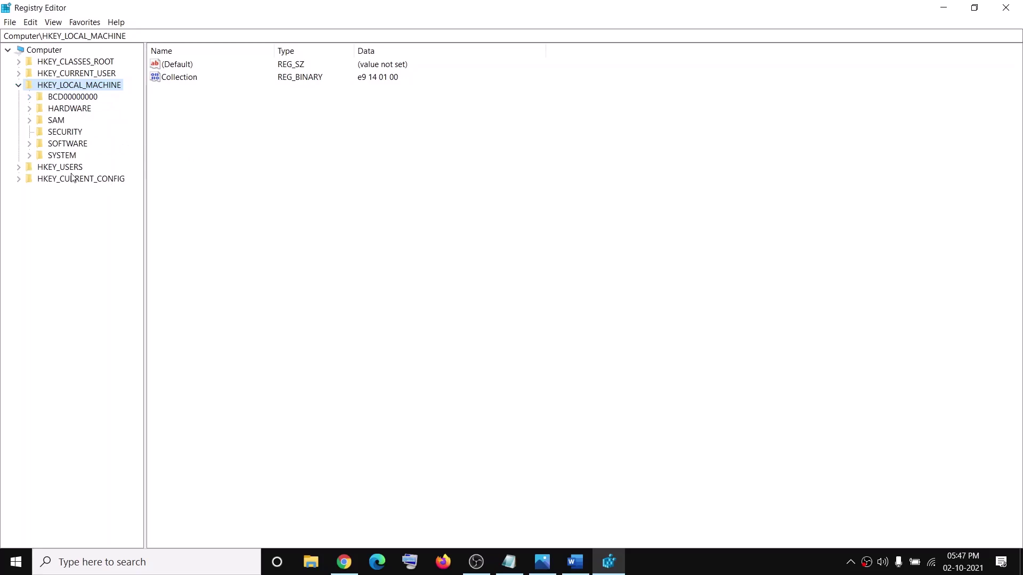
key(alt+Tab)
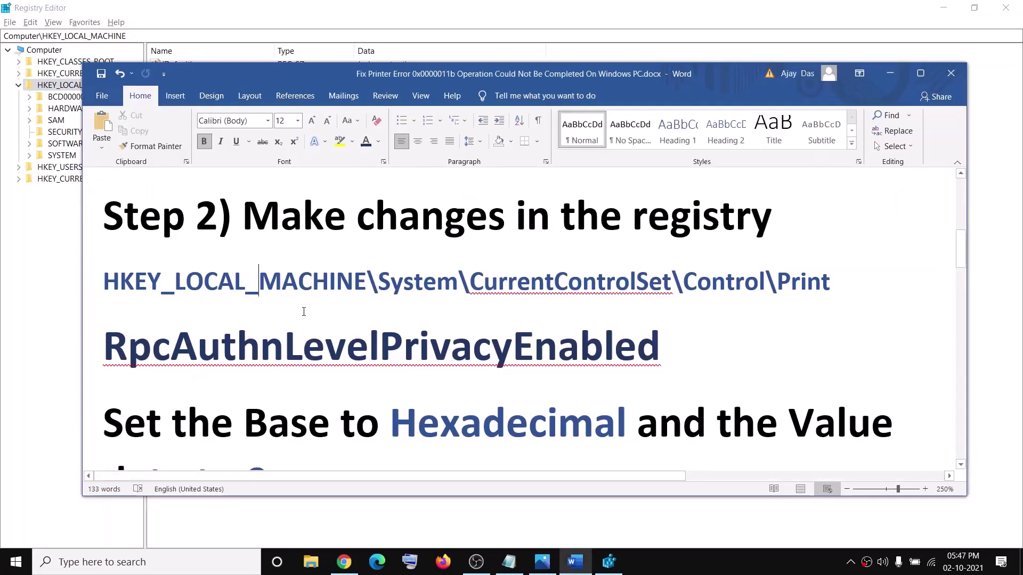
key(alt+Tab)
click(54, 156)
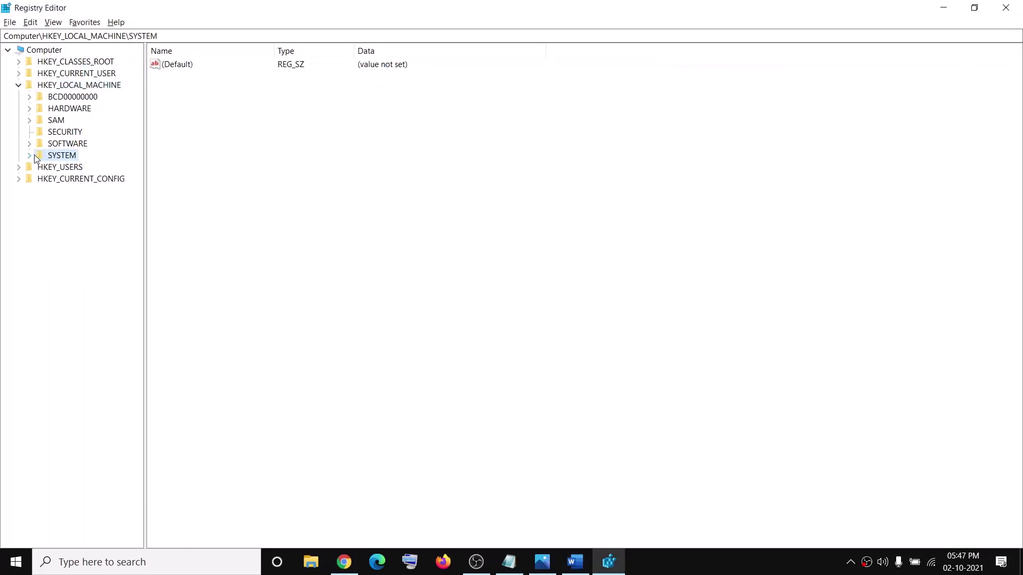
click(29, 155)
click(85, 204)
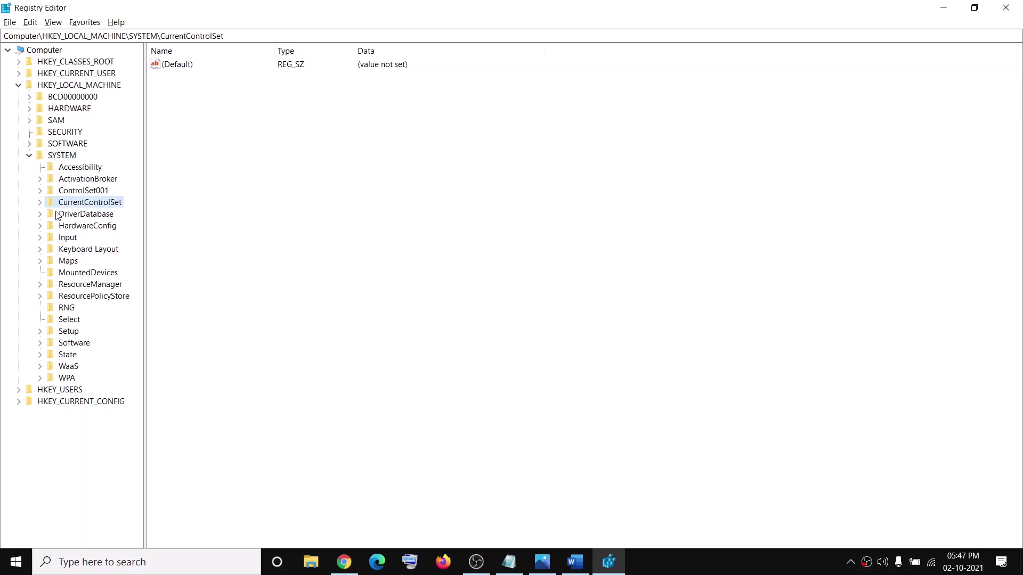
click(41, 203)
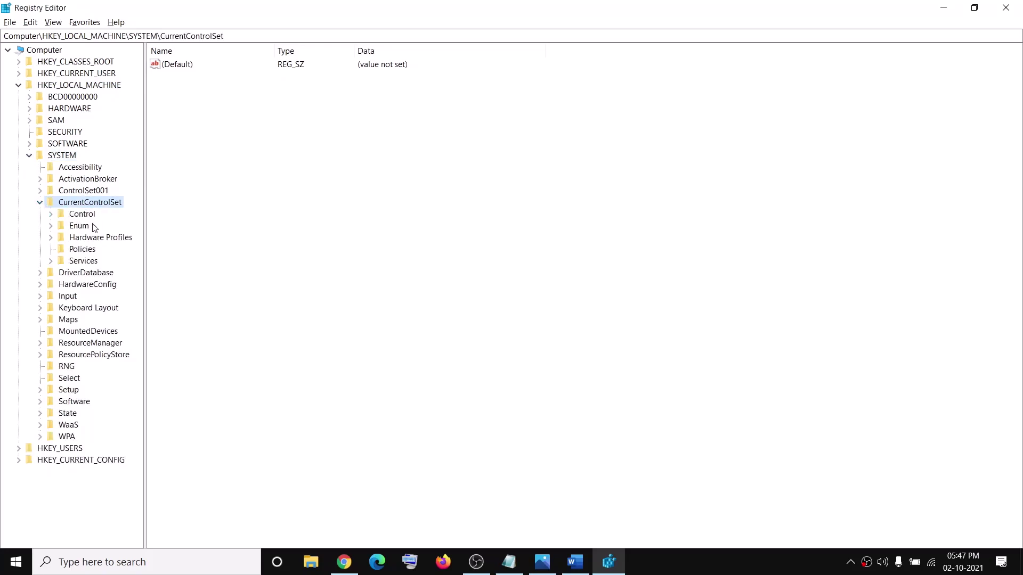
Step: Expand the Control key under CurrentControlSet and select its Print subkey
key(alt+Tab)
key(alt+Tab)
click(85, 215)
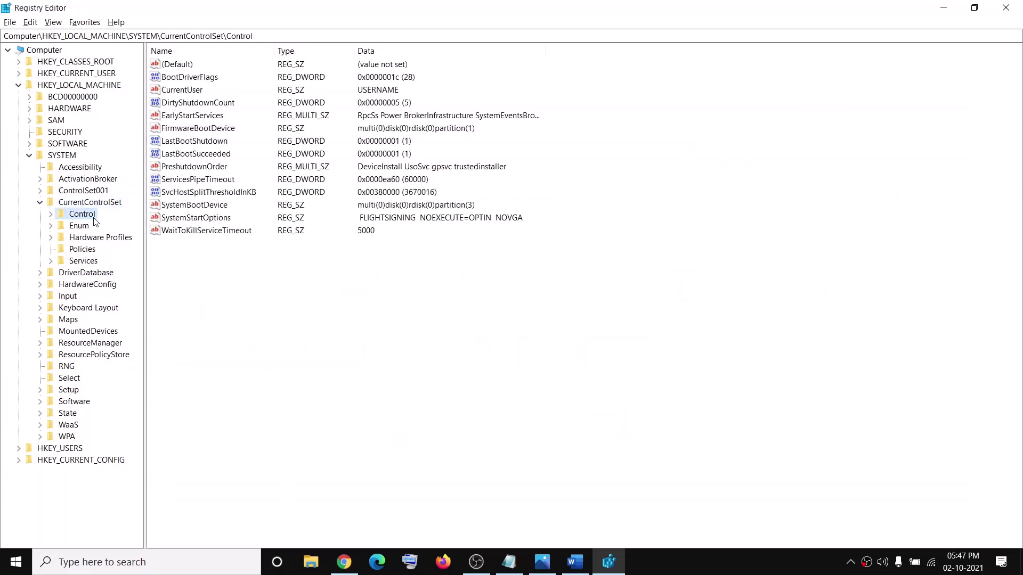
click(51, 215)
scroll(101, 351, down, 10)
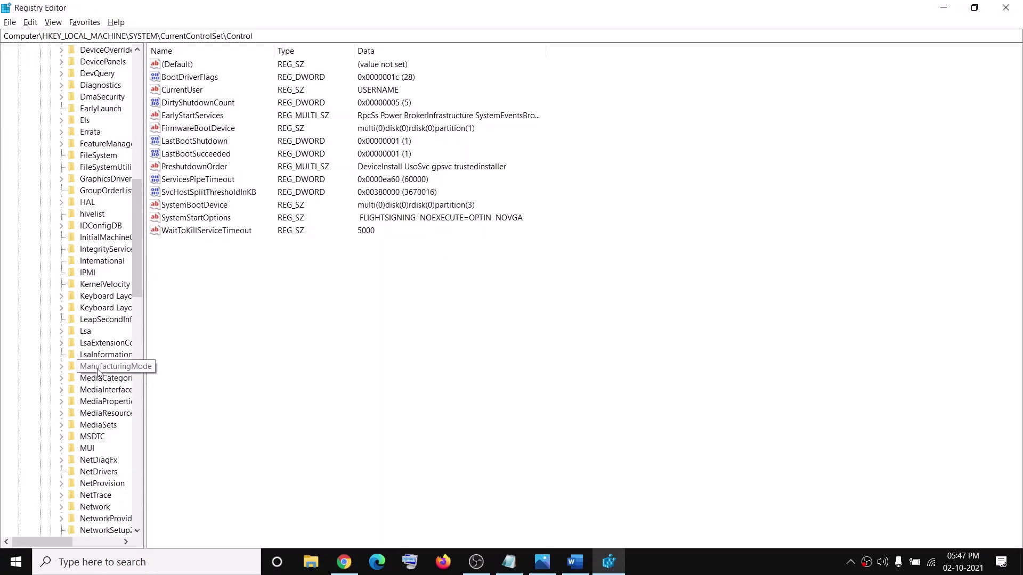
scroll(98, 371, down, 7)
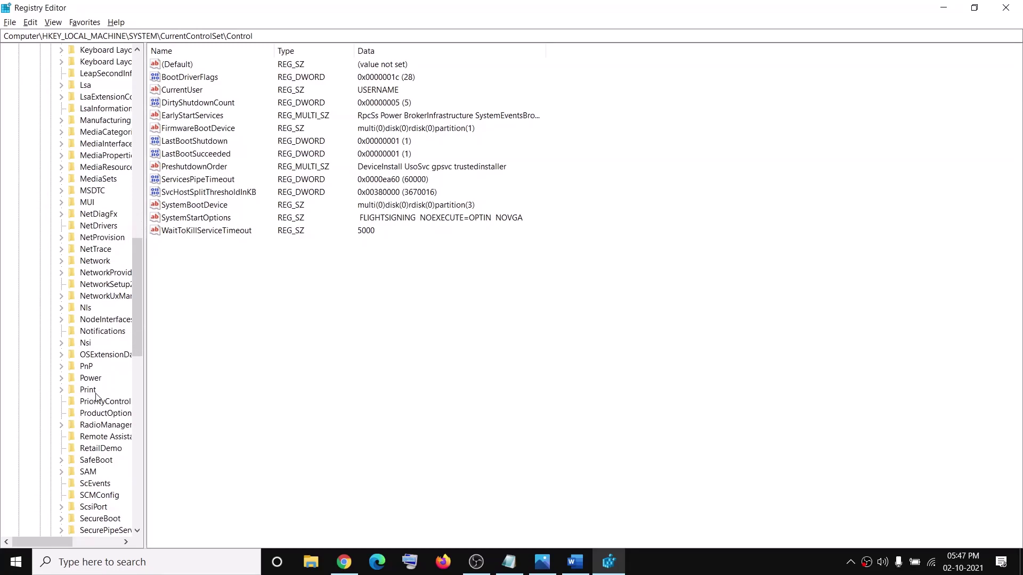
click(94, 393)
drag(33, 543, 39, 542)
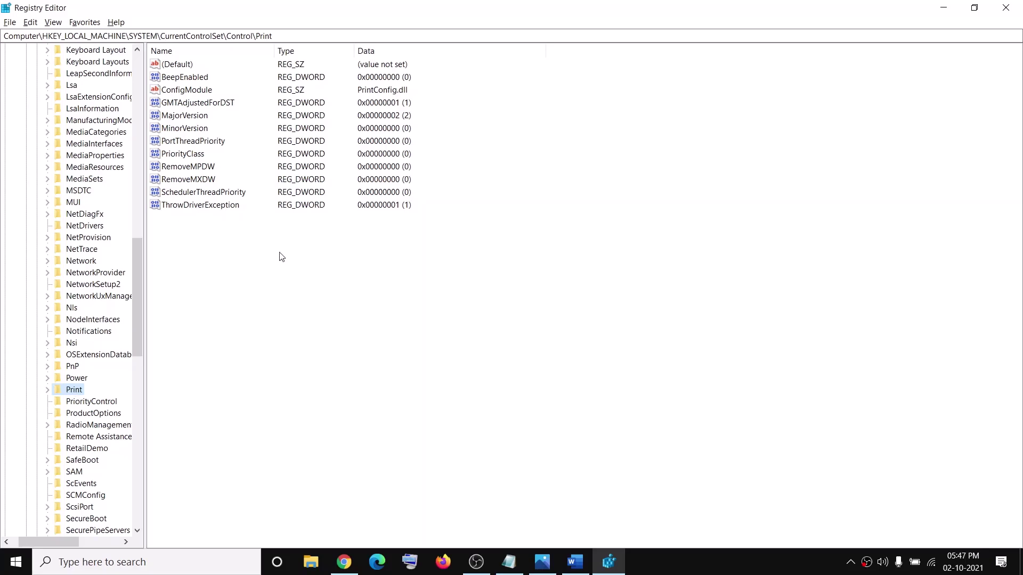
Step: Create a new DWORD (32-bit) value in the Print key
right_click(302, 267)
mouse_move(313, 270)
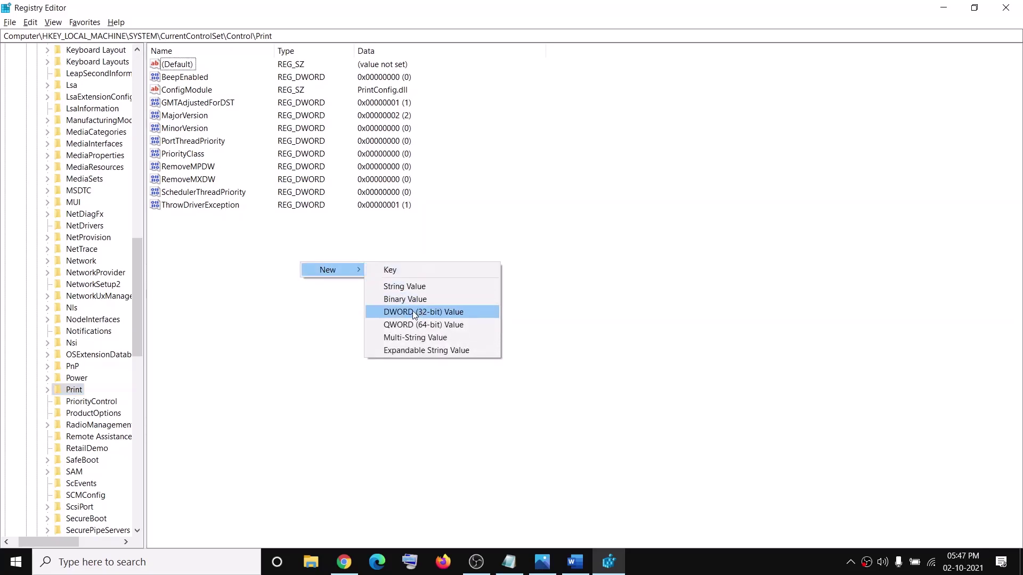
click(439, 312)
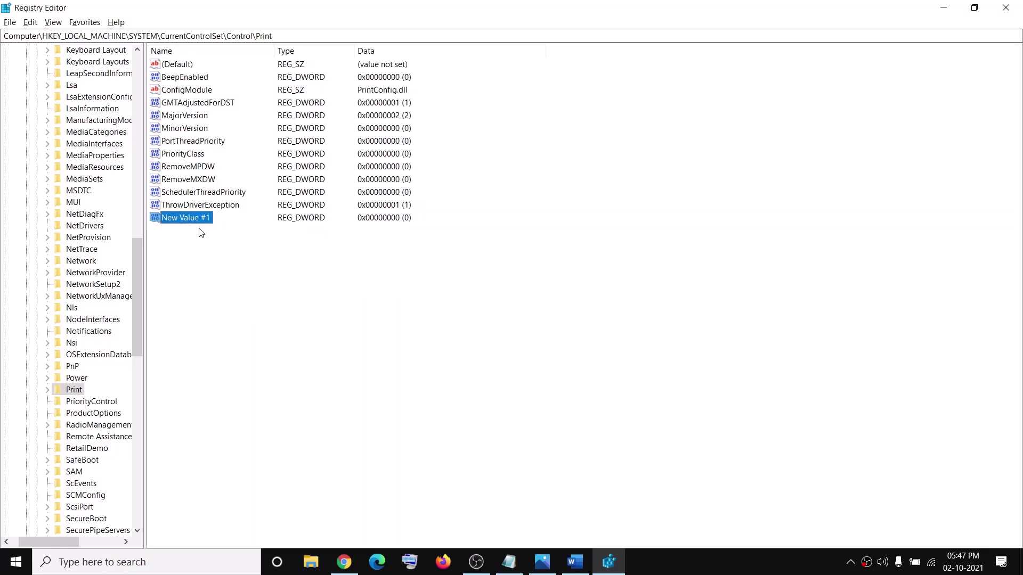
Step: Rename the new DWORD value to RpcAuthnLevelPrivacyEnabled, copying the name from the Word document
key(alt+Tab)
drag(668, 365, 104, 356)
key(ctrl+c)
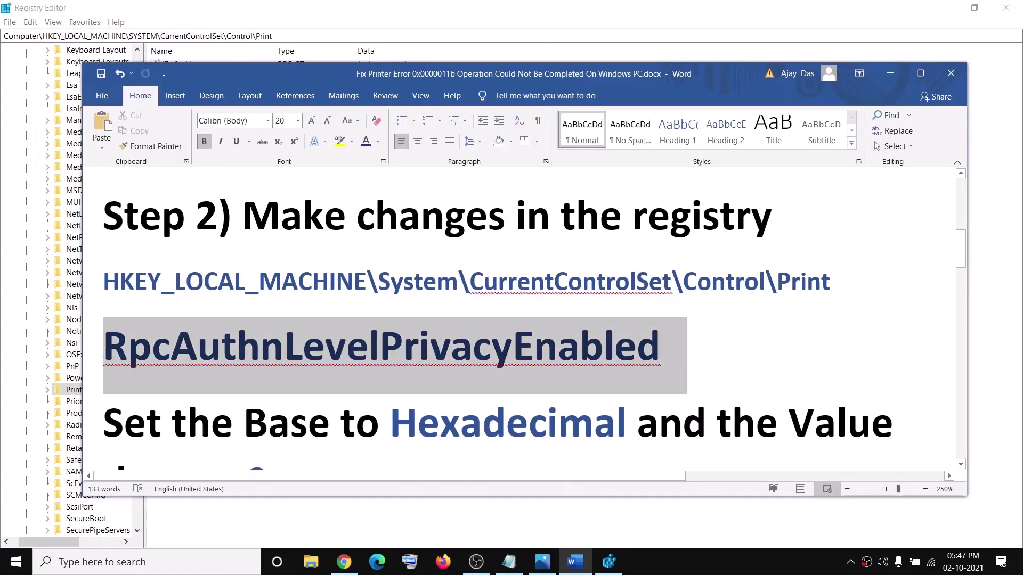
key(alt+Tab)
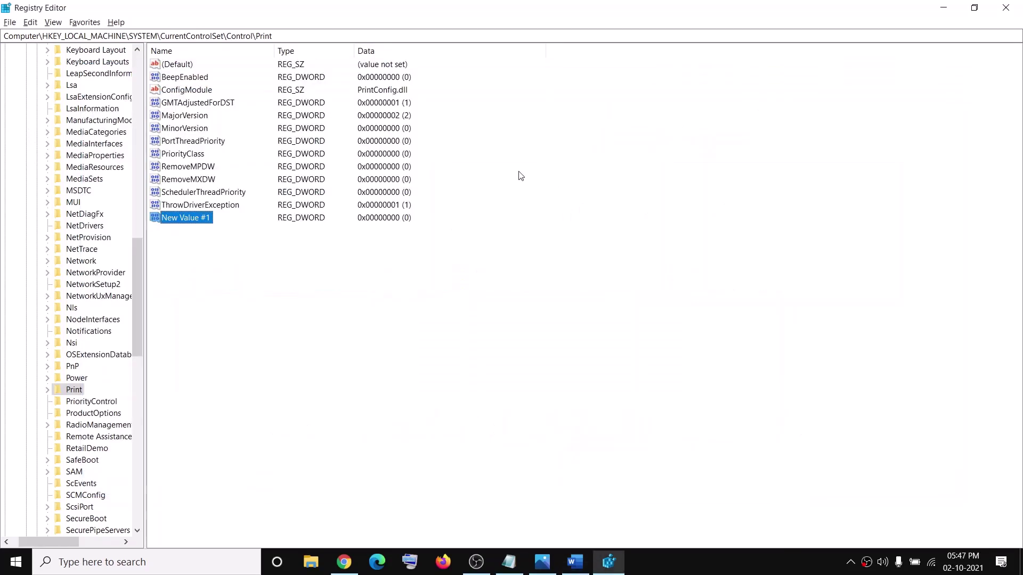
right_click(187, 219)
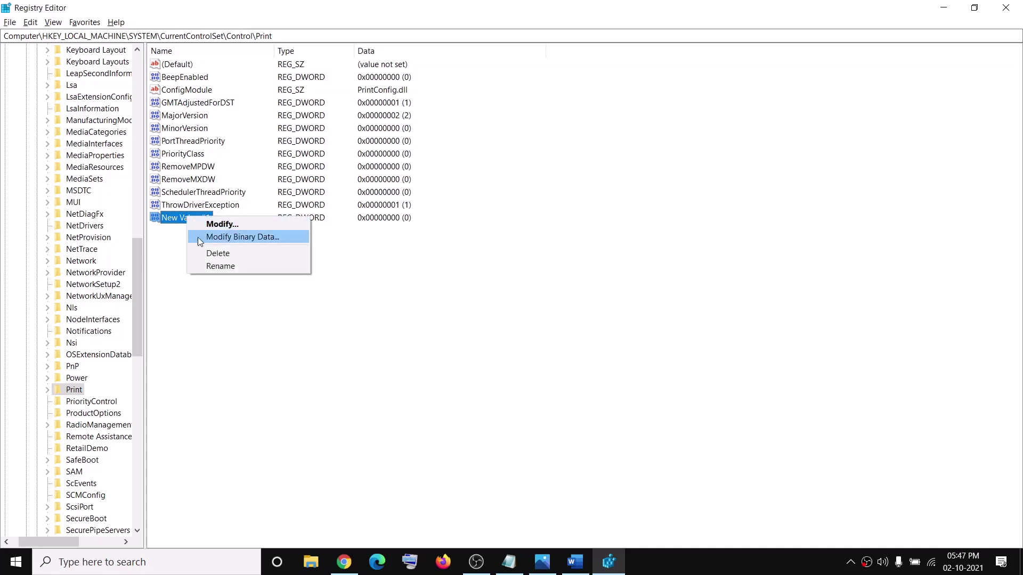
click(219, 267)
key(ctrl+v)
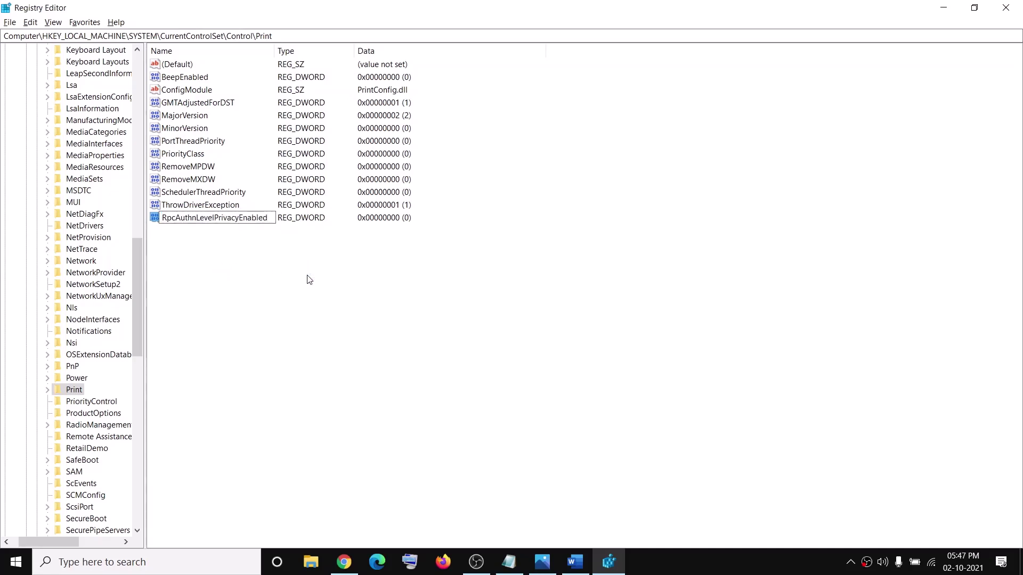
key(Return)
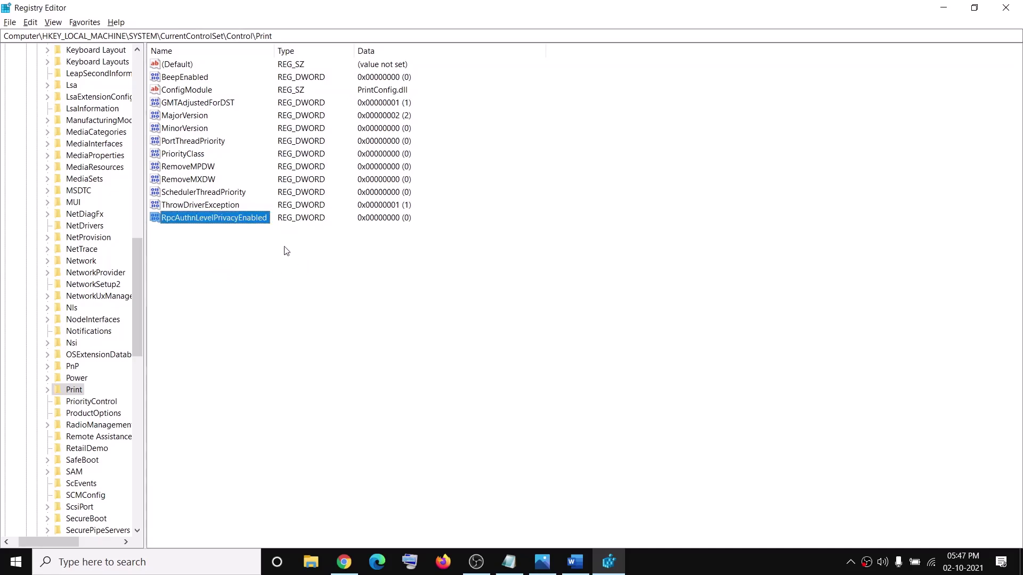
Step: Set the RpcAuthnLevelPrivacyEnabled value data to 0 with a hexadecimal base, and close Registry Editor
double_click(207, 218)
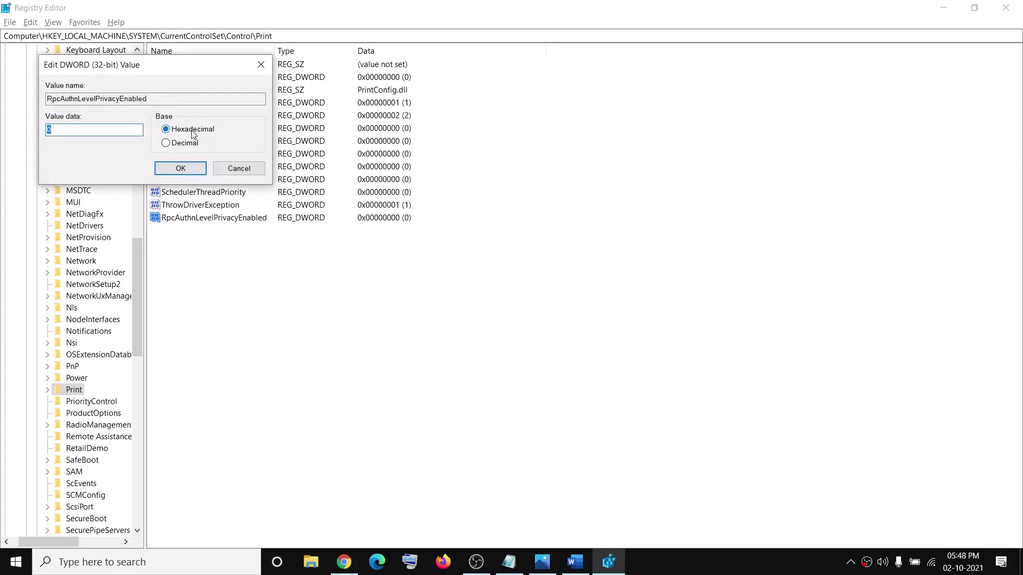
click(87, 130)
click(170, 170)
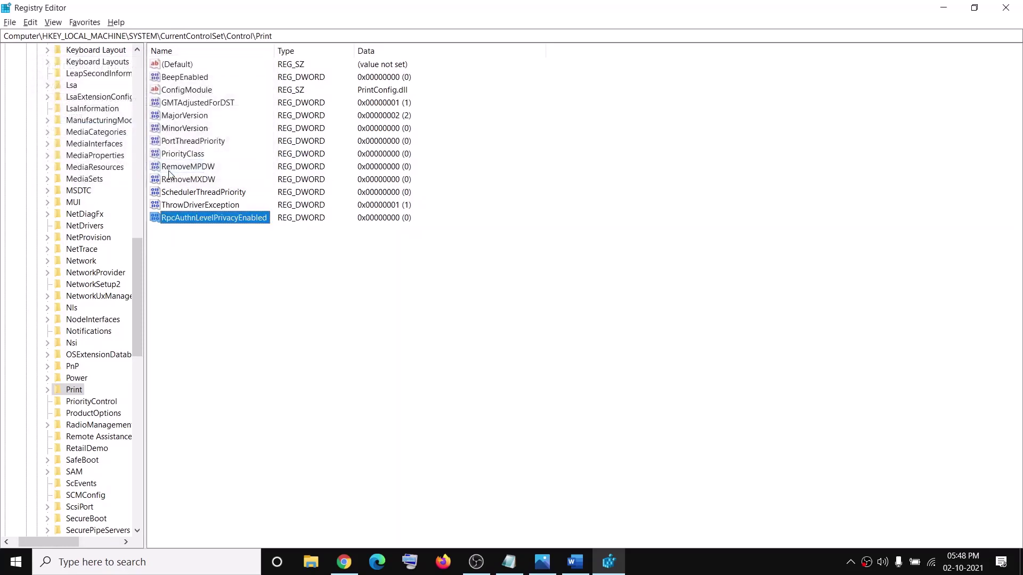
click(1005, 8)
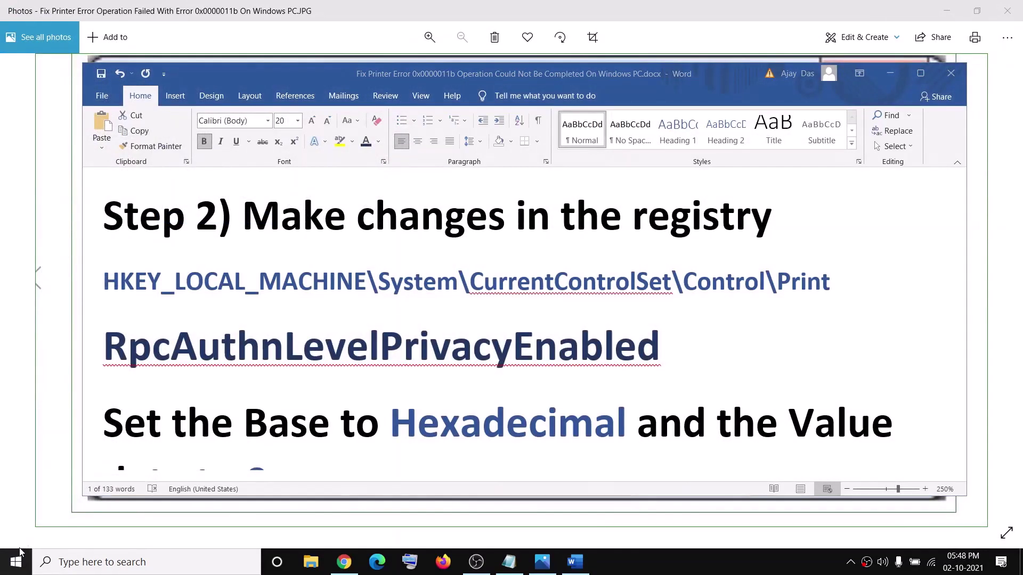
click(8, 566)
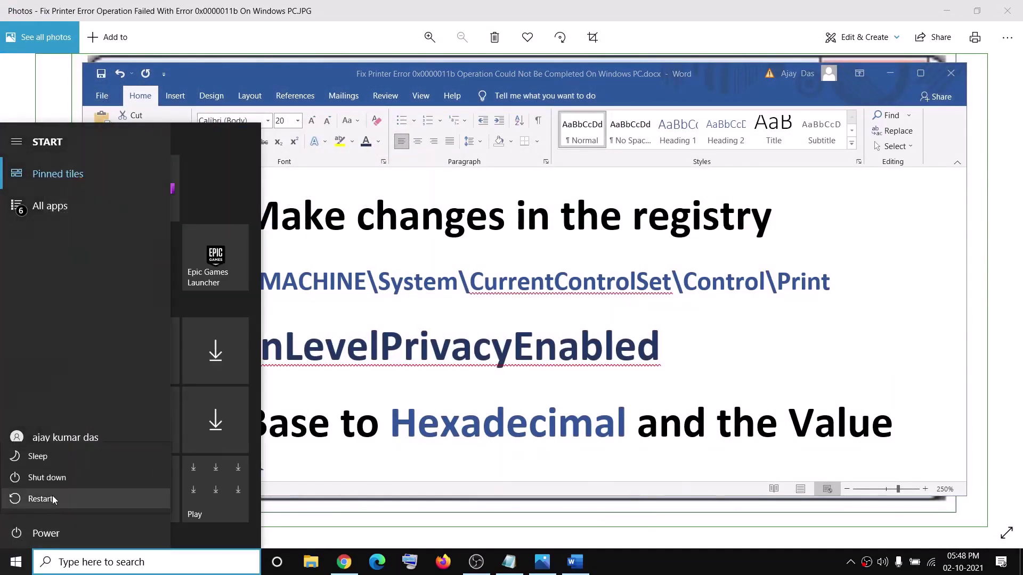
key(Escape)
key(Escape)
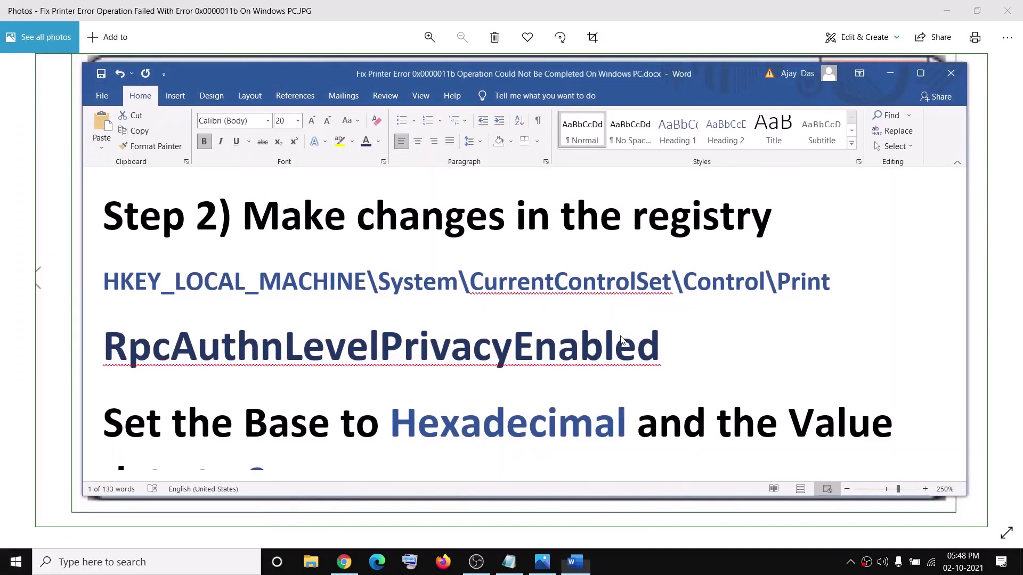
Step: Review the instructions up to step 3 in the Word document and open the Services app
scroll(351, 389, down, 5)
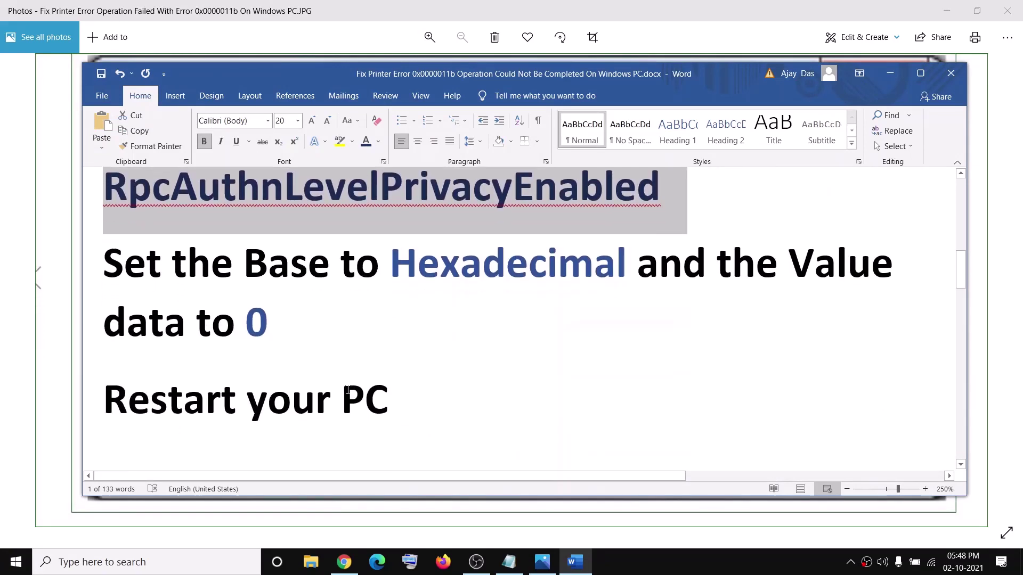
scroll(356, 384, up, 1)
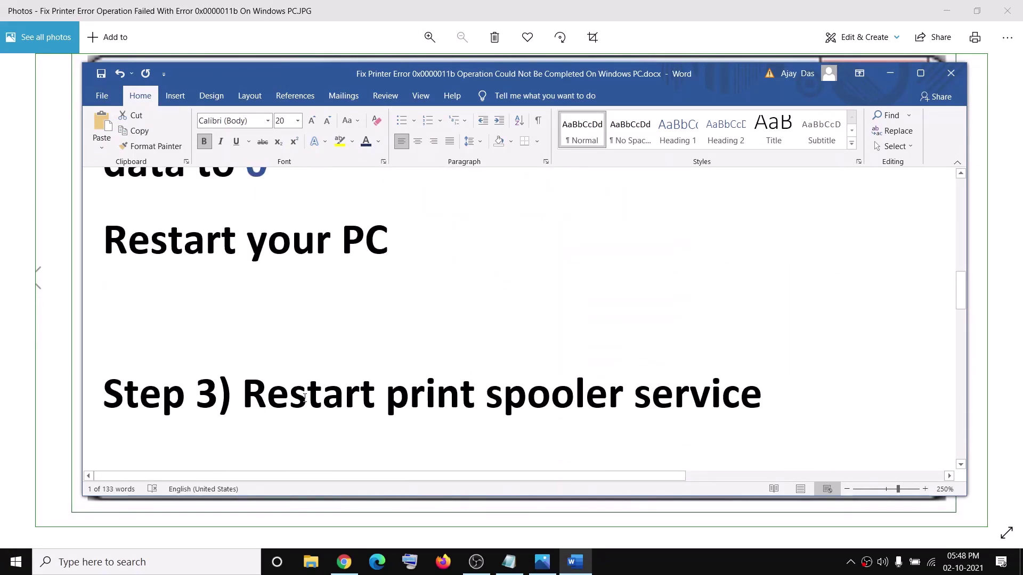
click(150, 570)
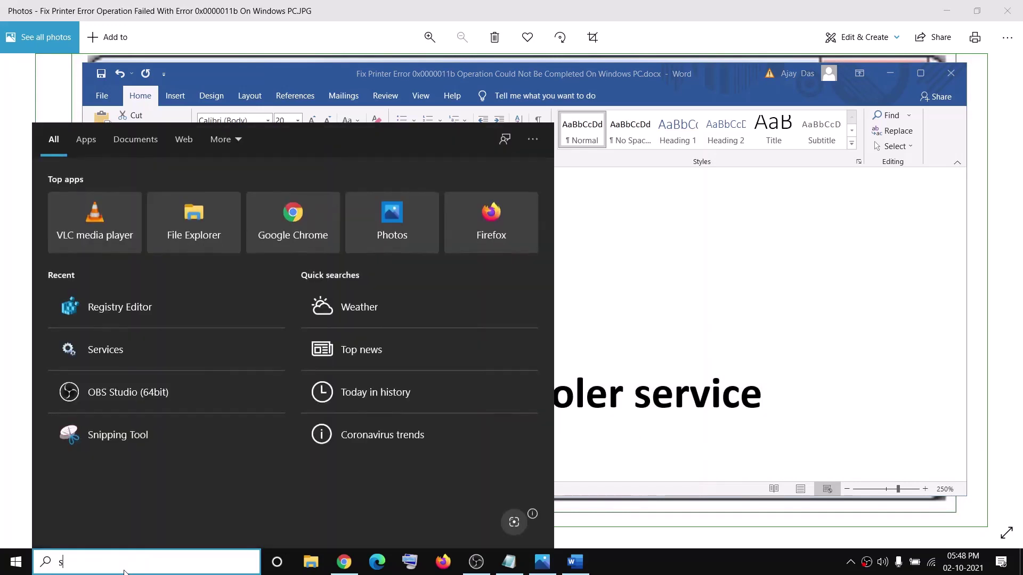
text(services)
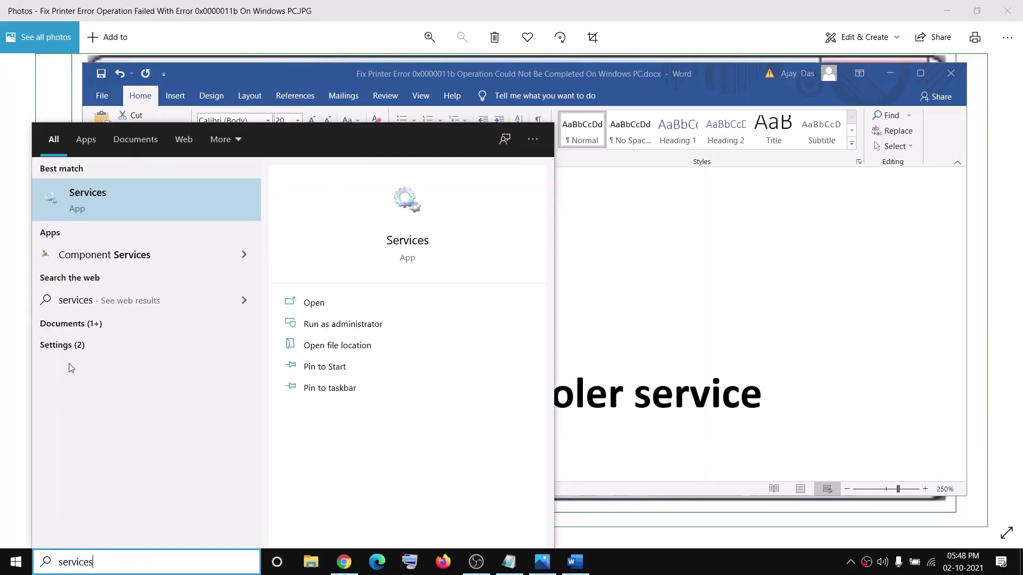
click(103, 205)
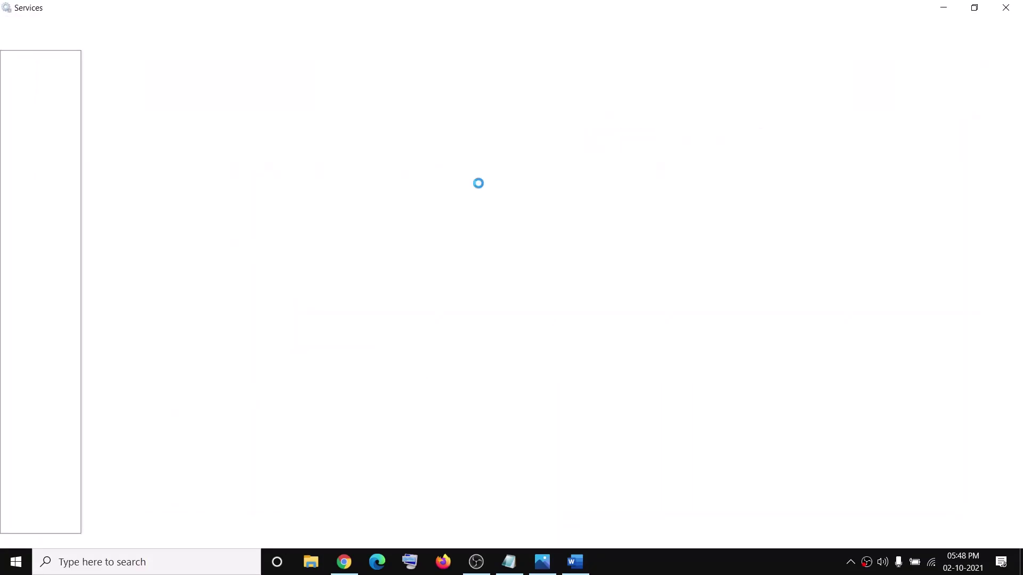
Step: Find the Print Spooler service in the services list and restart it
click(349, 304)
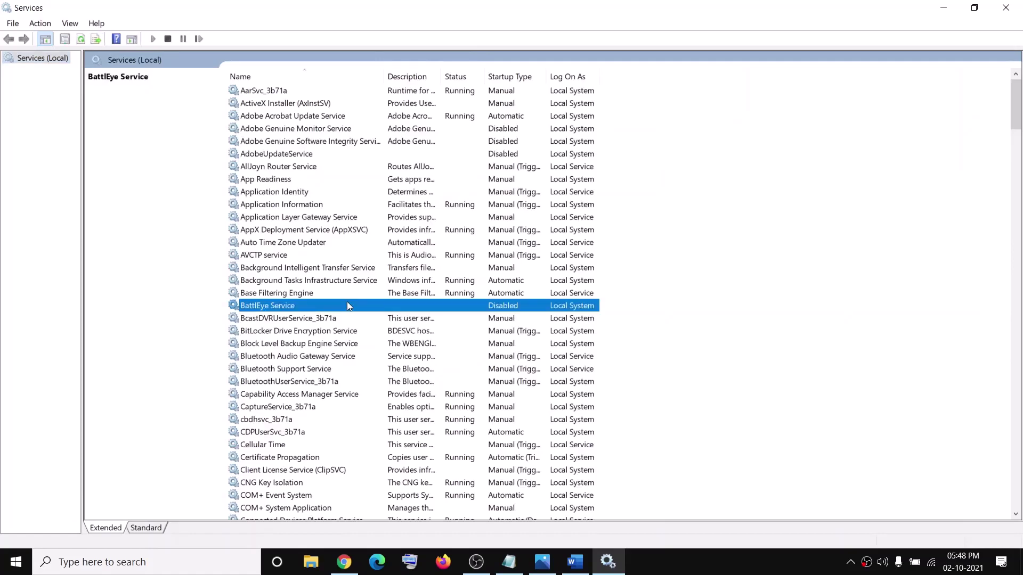
key(p)
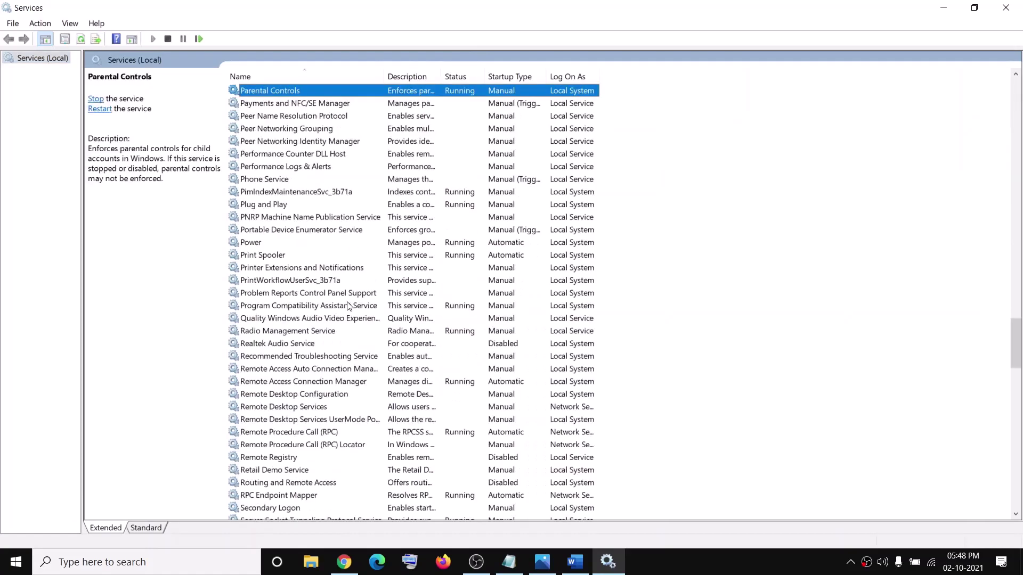
click(265, 256)
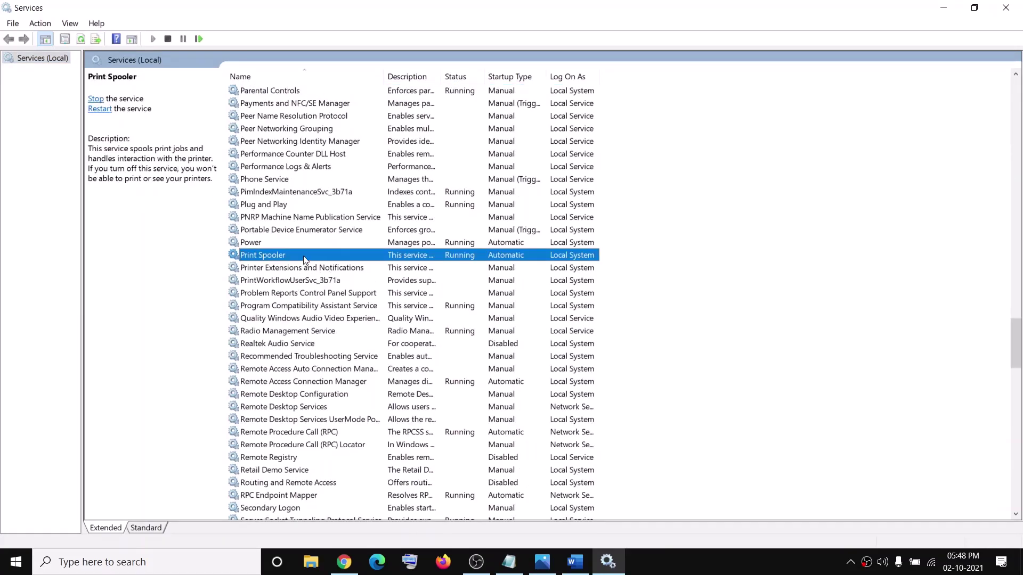
right_click(304, 258)
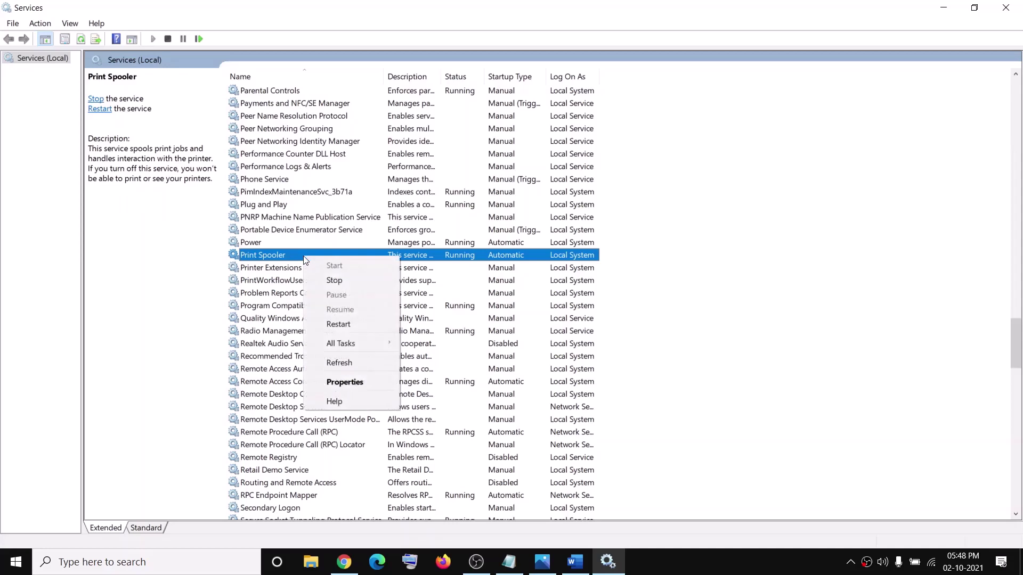
click(346, 326)
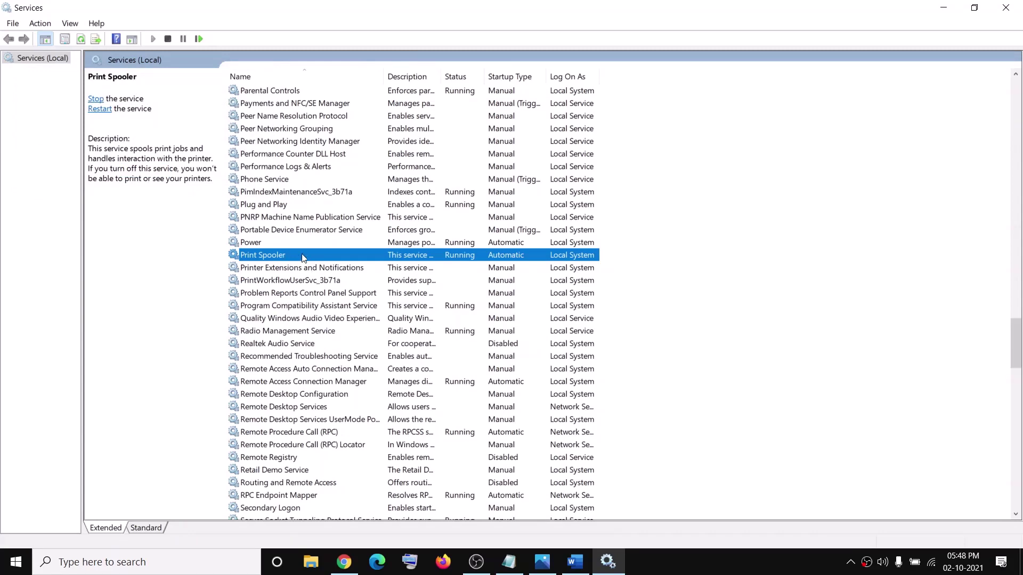
Step: Set the Print Spooler startup type to Automatic in its properties, and close Services
double_click(269, 257)
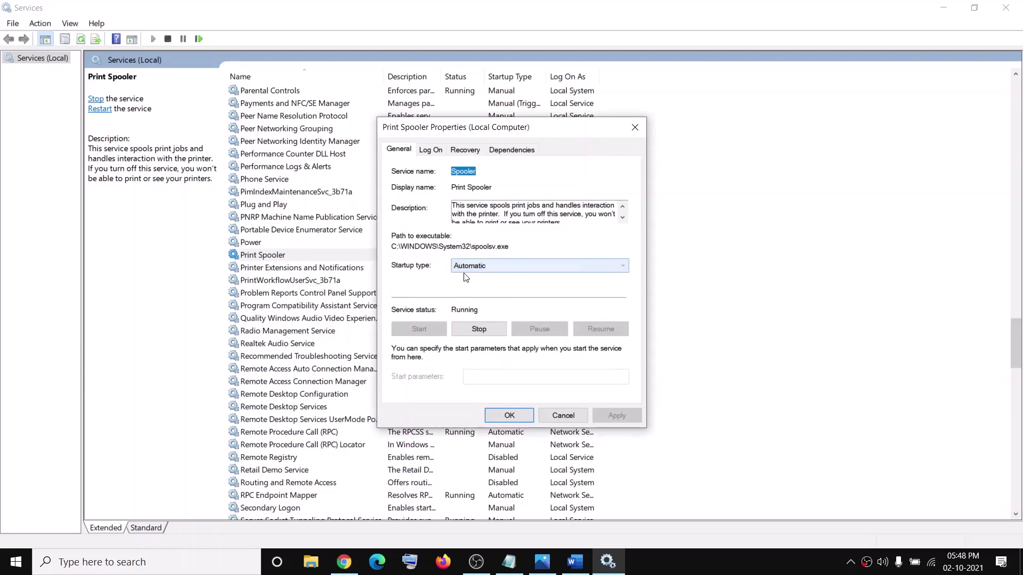
click(489, 266)
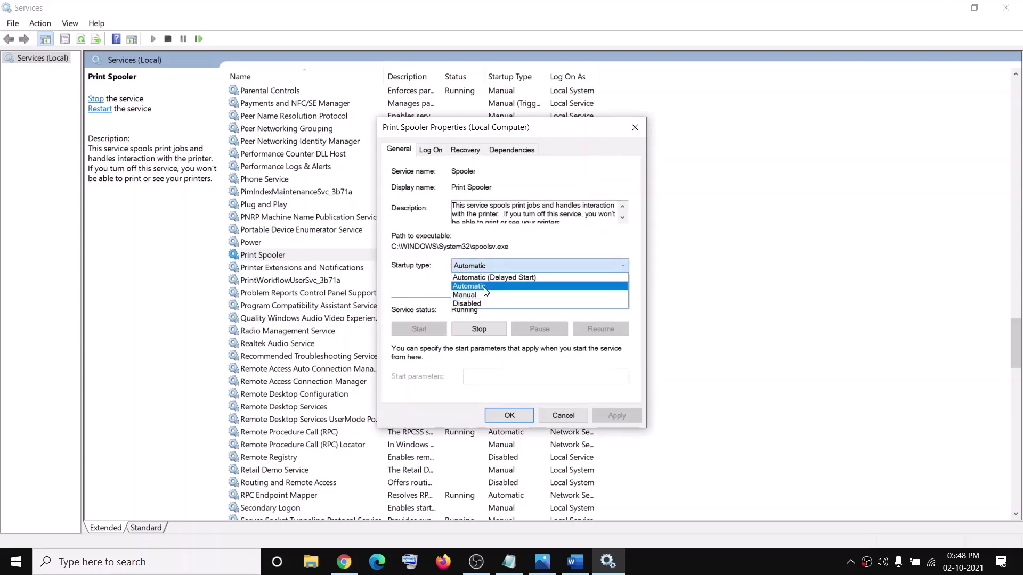
click(486, 290)
click(626, 417)
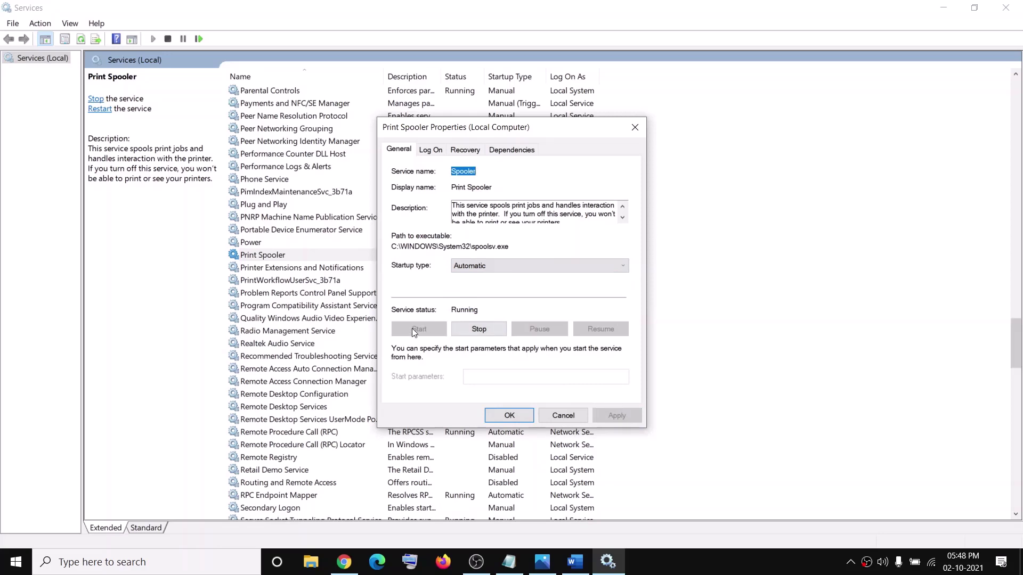
click(514, 420)
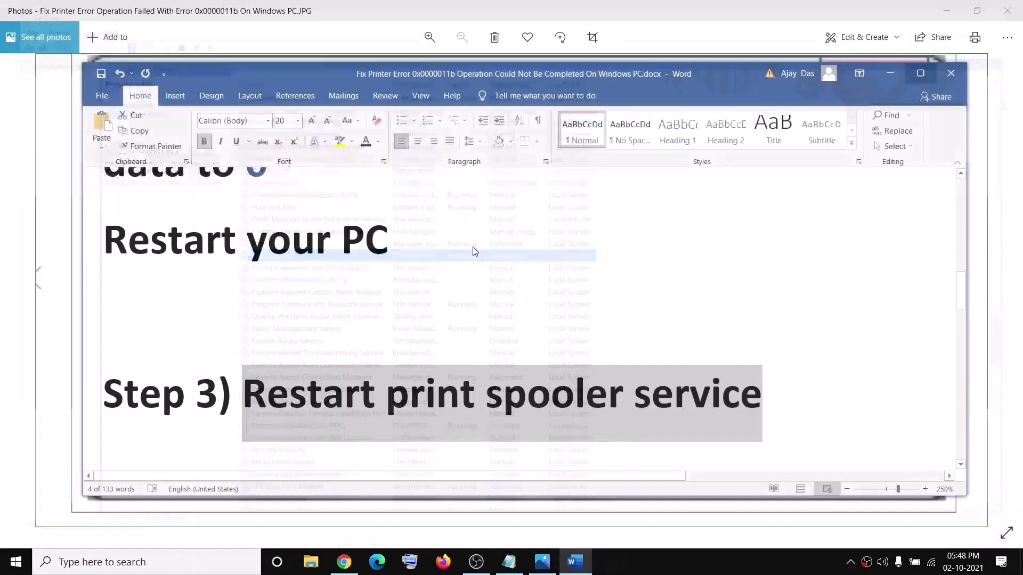
click(1005, 7)
Step: Go to step 4 on clearing the print spooler in the Word document and reopen Services
scroll(472, 299, down, 1)
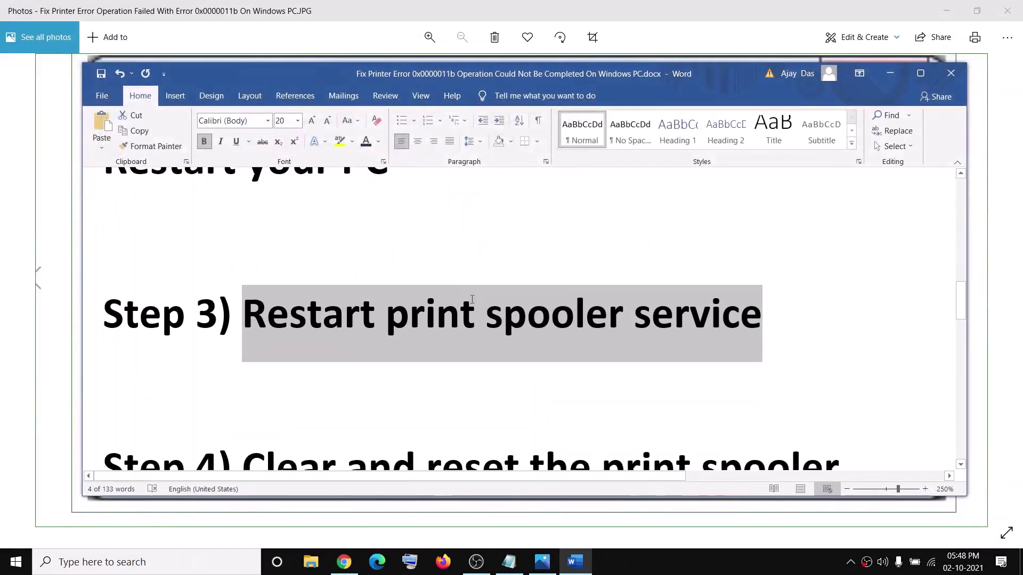
scroll(472, 300, down, 2)
drag(242, 310, 840, 311)
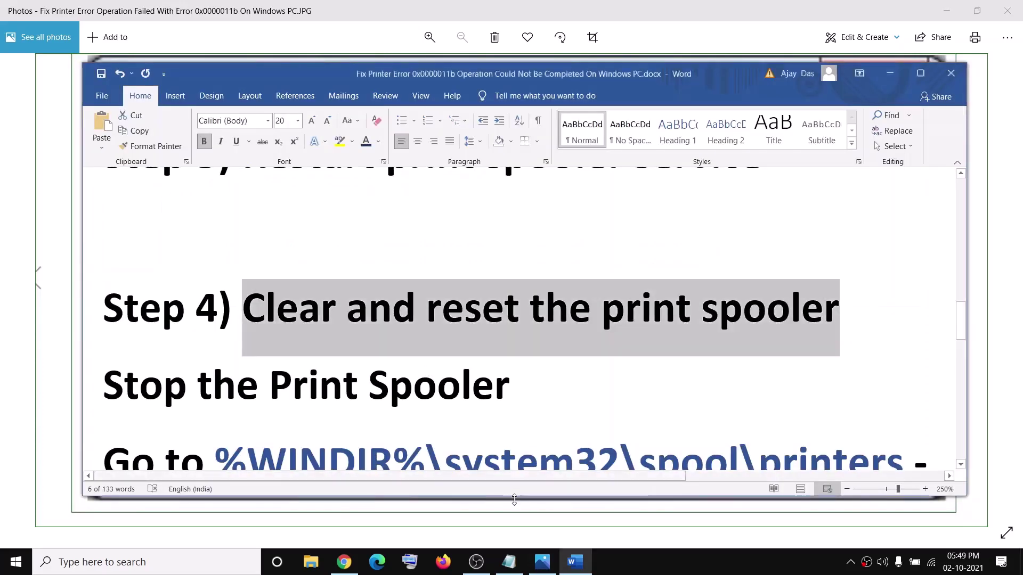
click(149, 562)
text(serv)
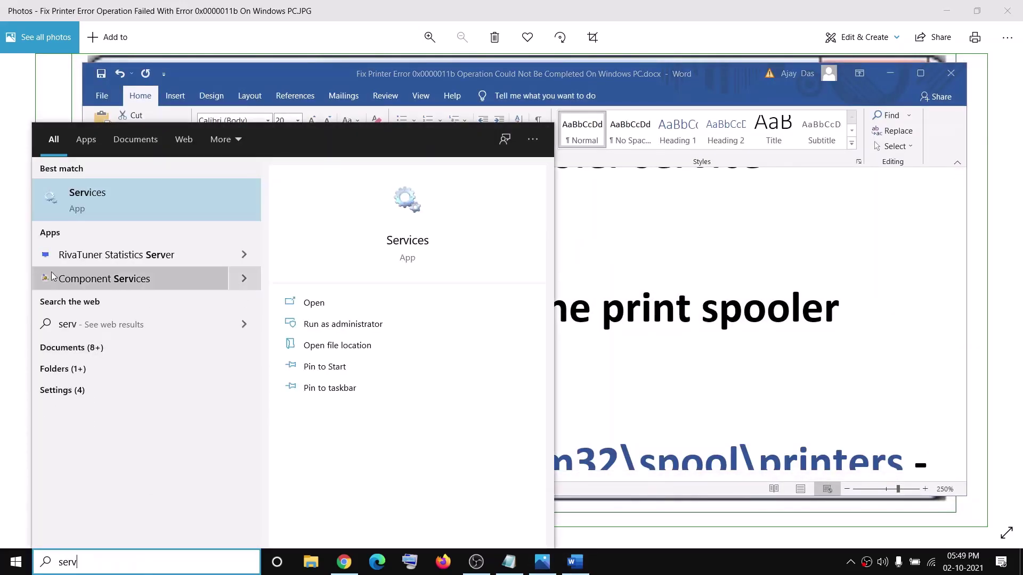
click(77, 200)
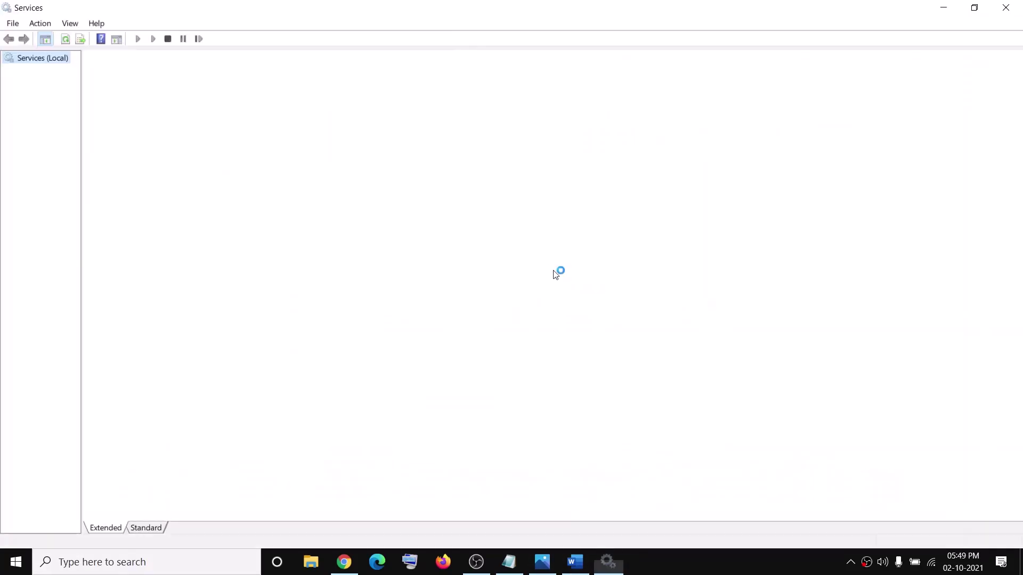
Step: Stop the Print Spooler service from its properties
click(397, 367)
key(p)
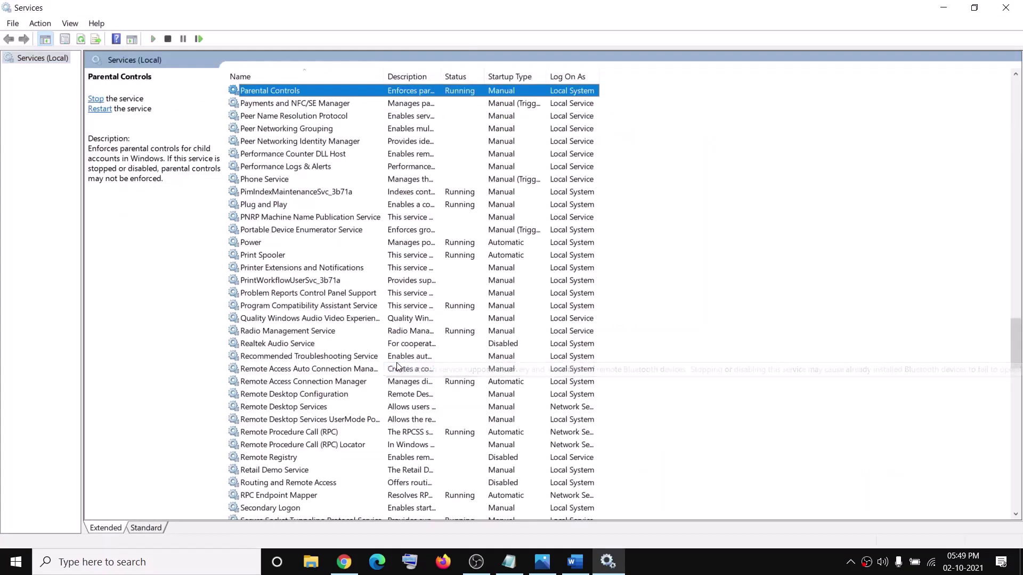
click(269, 255)
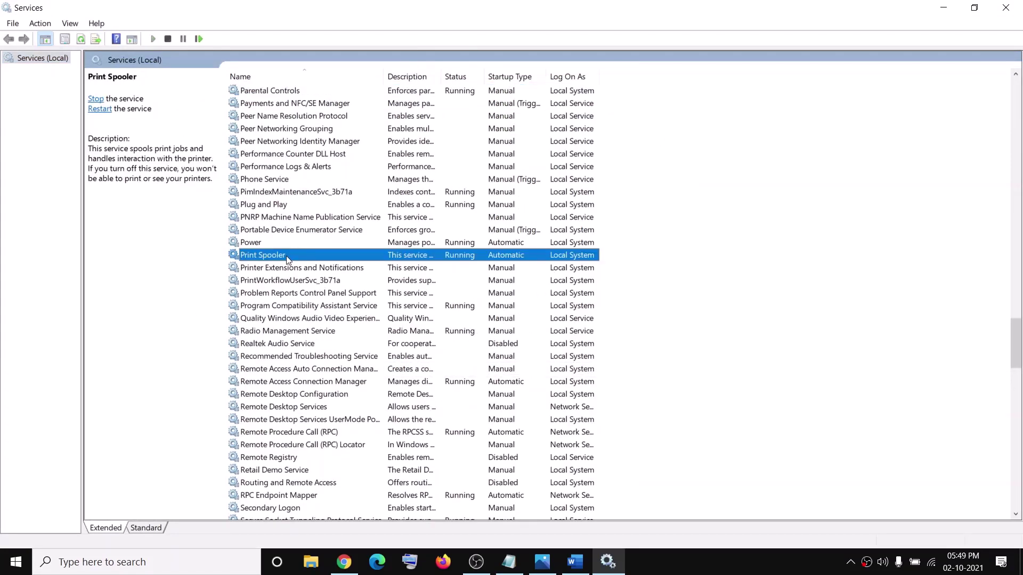
double_click(284, 257)
click(482, 329)
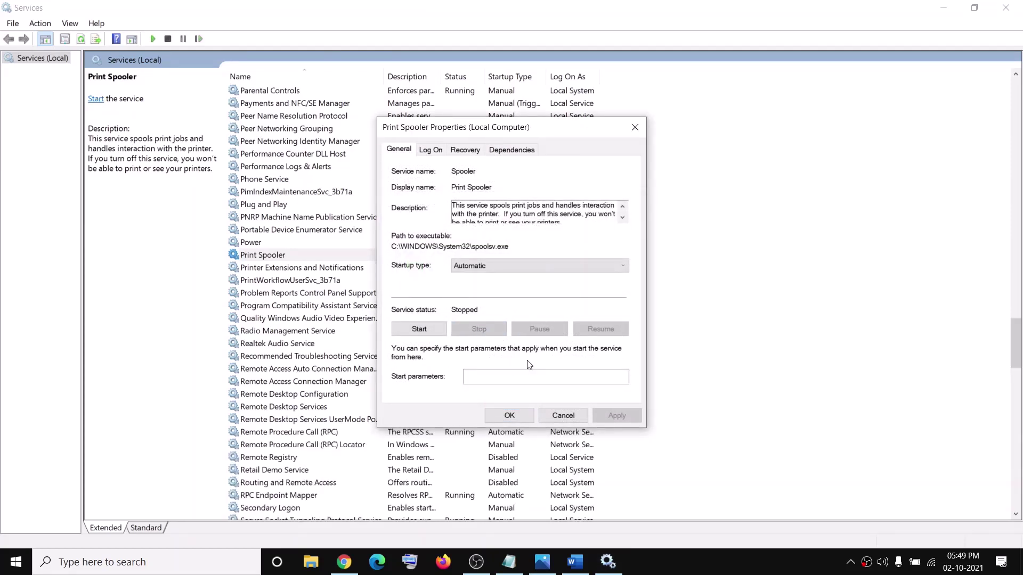
click(518, 418)
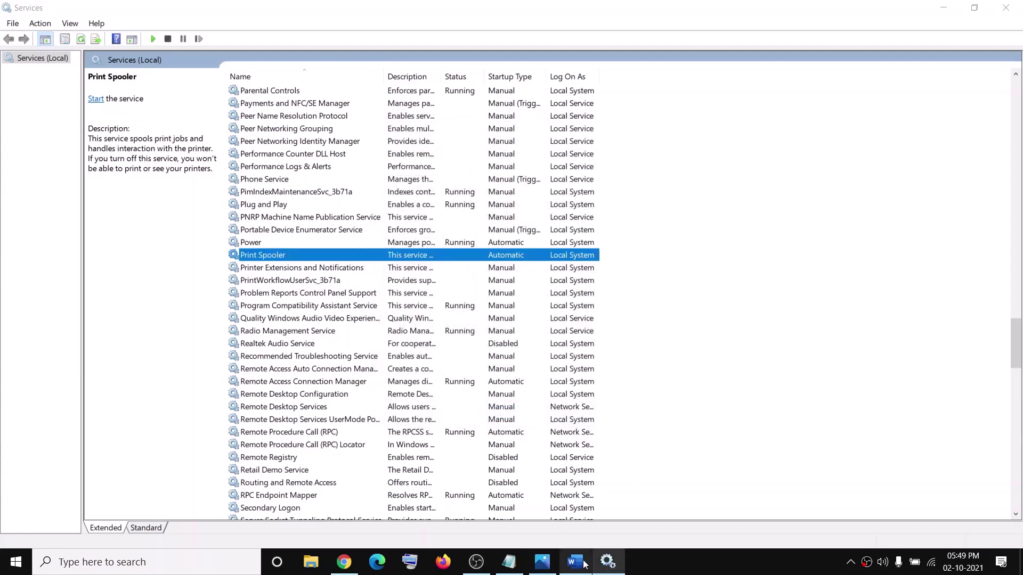
Step: Copy the path %WINDIR%\system32\spool\printers from the Word document and open that folder through Windows search
click(574, 562)
scroll(465, 393, down, 1)
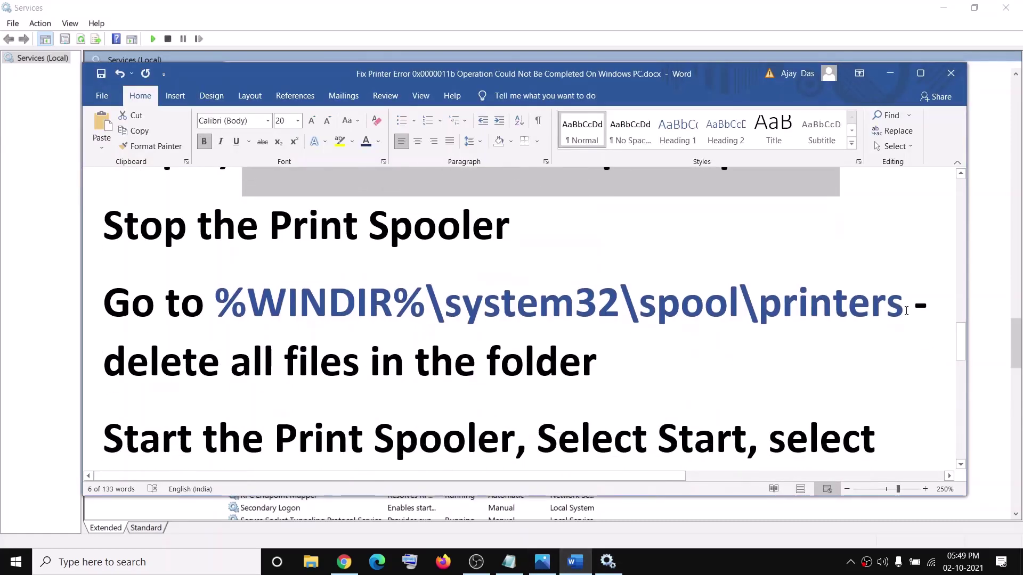
drag(906, 311, 222, 303)
key(ctrl+c)
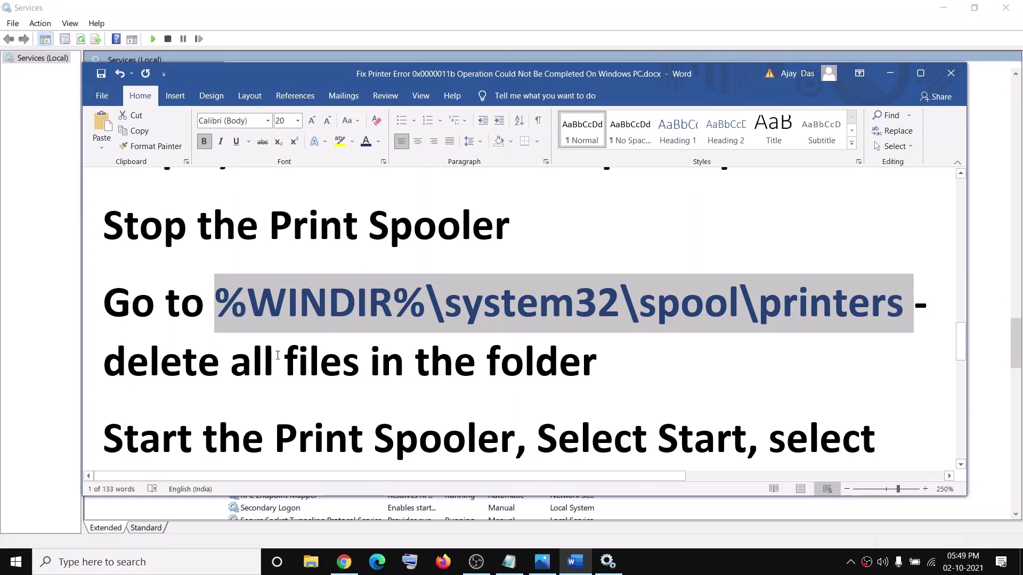
click(165, 563)
key(ctrl+v)
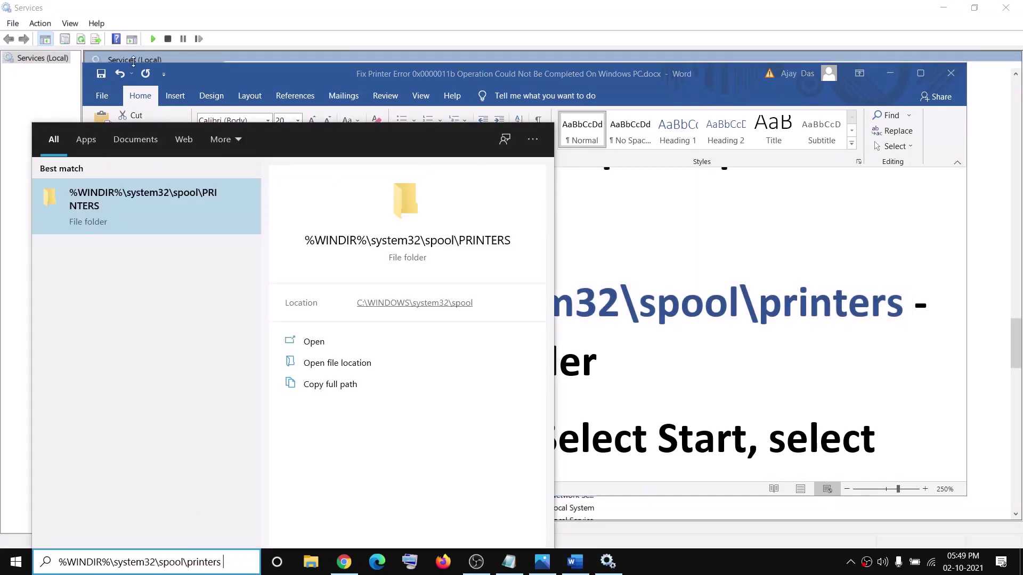
click(140, 212)
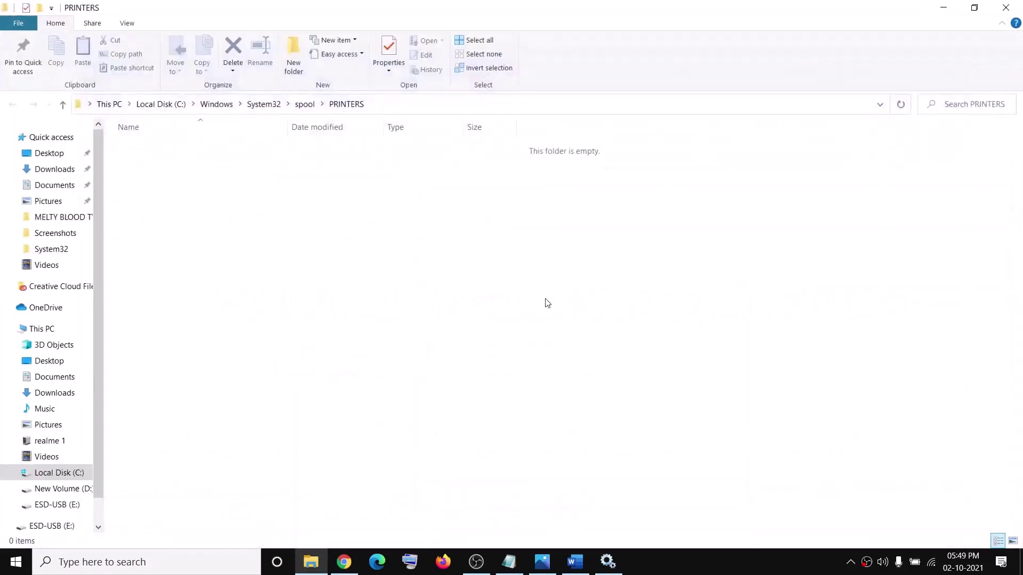
Step: Check the PRINTERS folder for files to delete and close the folder window
drag(657, 460, 108, 129)
drag(670, 474, 64, 104)
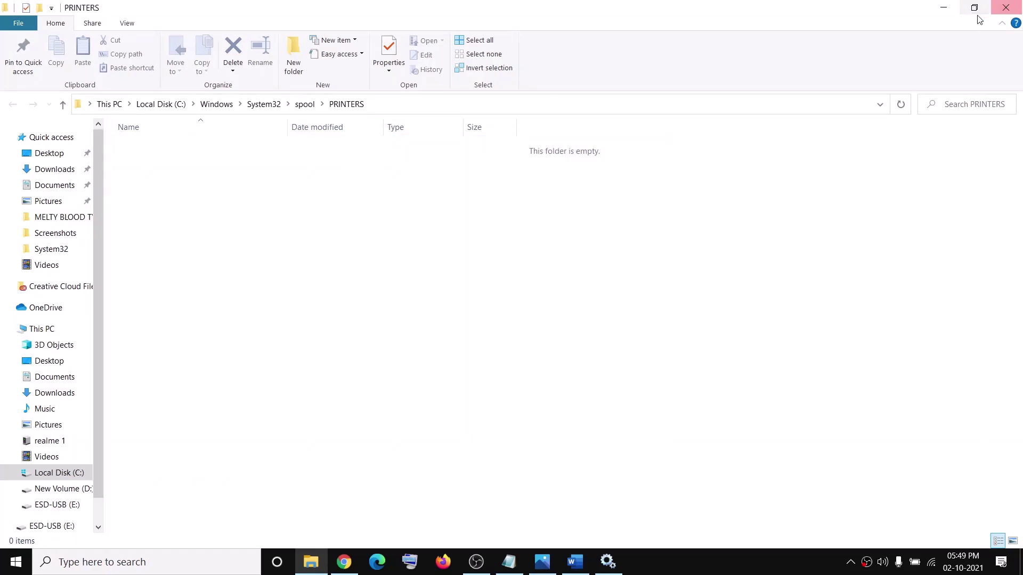
click(1005, 7)
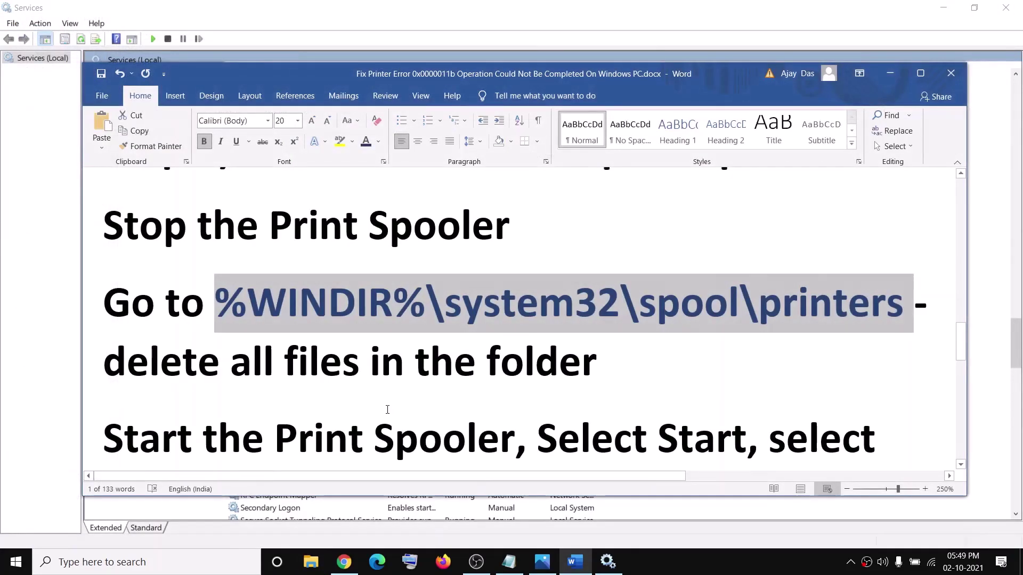
Step: Start the Print Spooler service from its properties in Services and confirm the dialog
drag(316, 438, 513, 439)
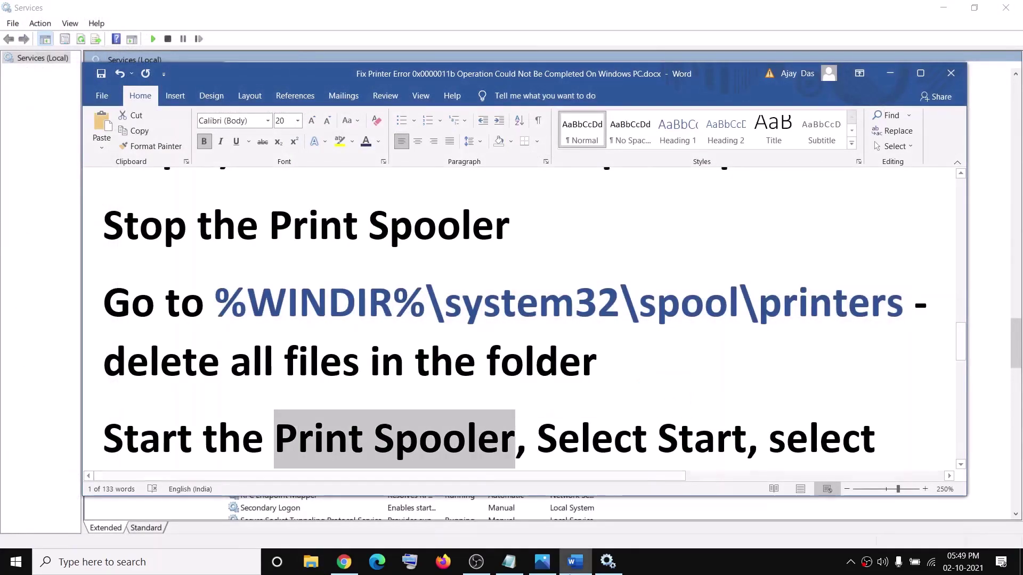
click(608, 562)
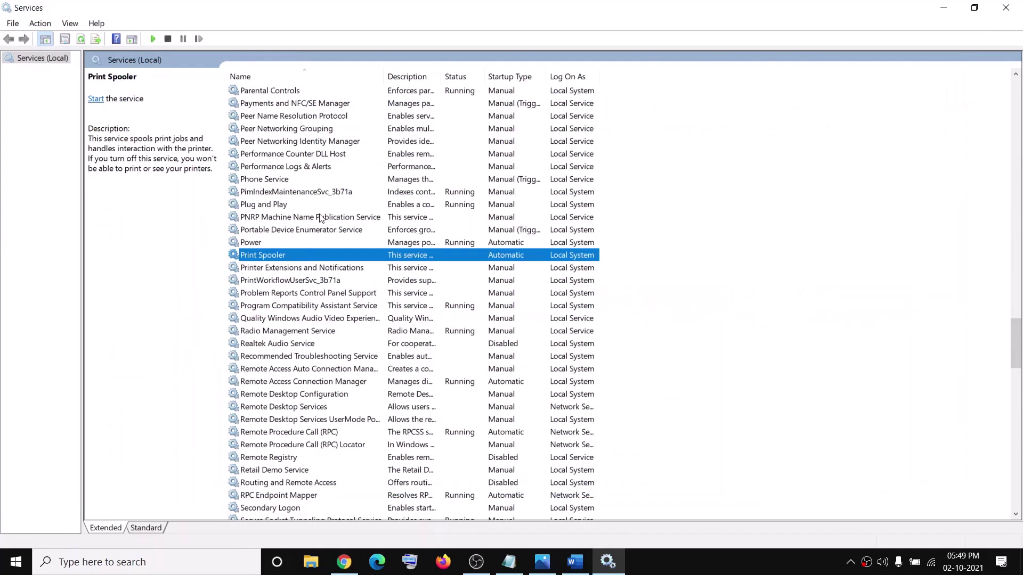
double_click(299, 254)
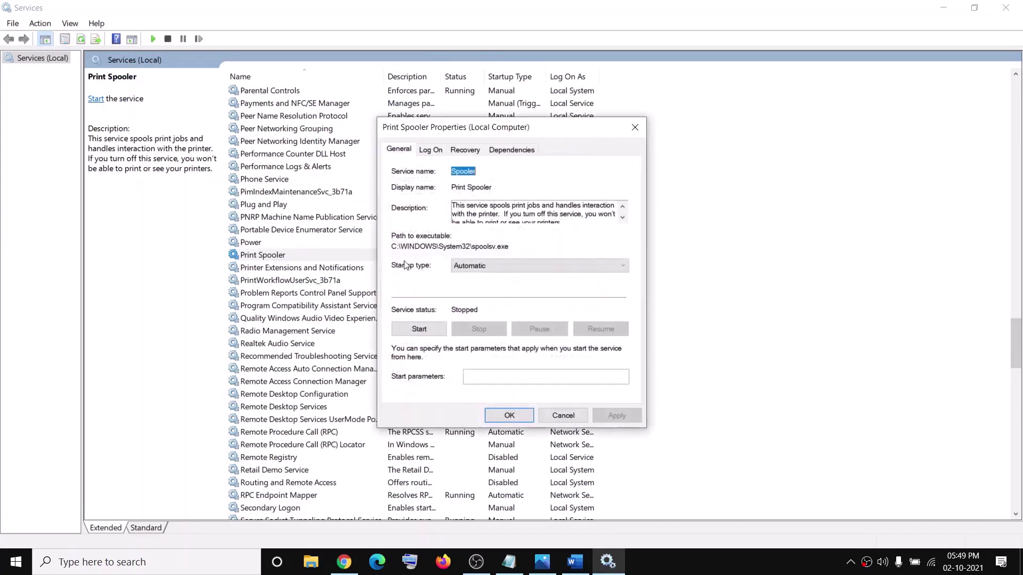
click(432, 331)
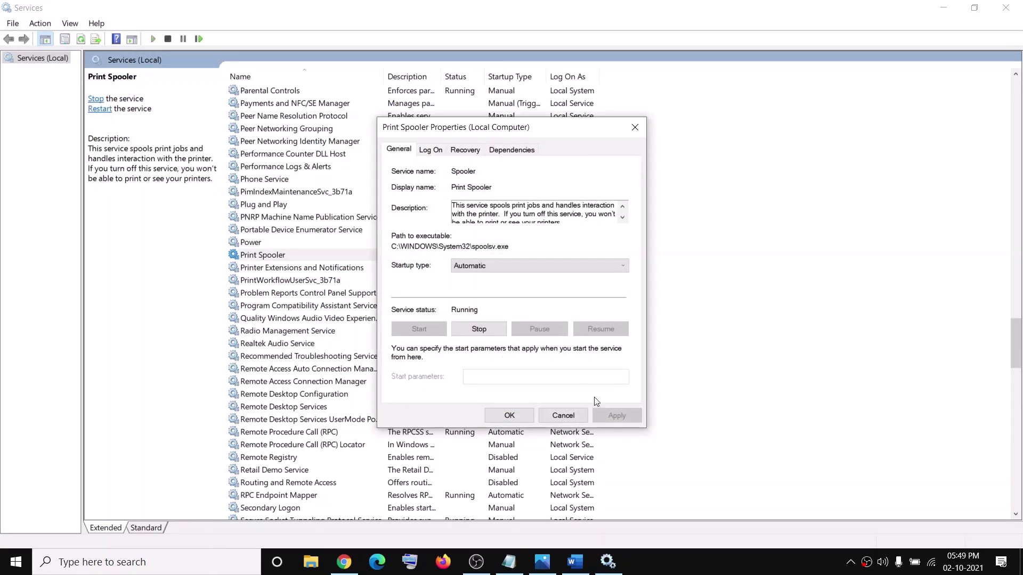
click(518, 416)
Step: Return to the Word document and read step 5 on uninstalling and reinstalling the printer driver from the manufacturer's website
key(alt+Tab)
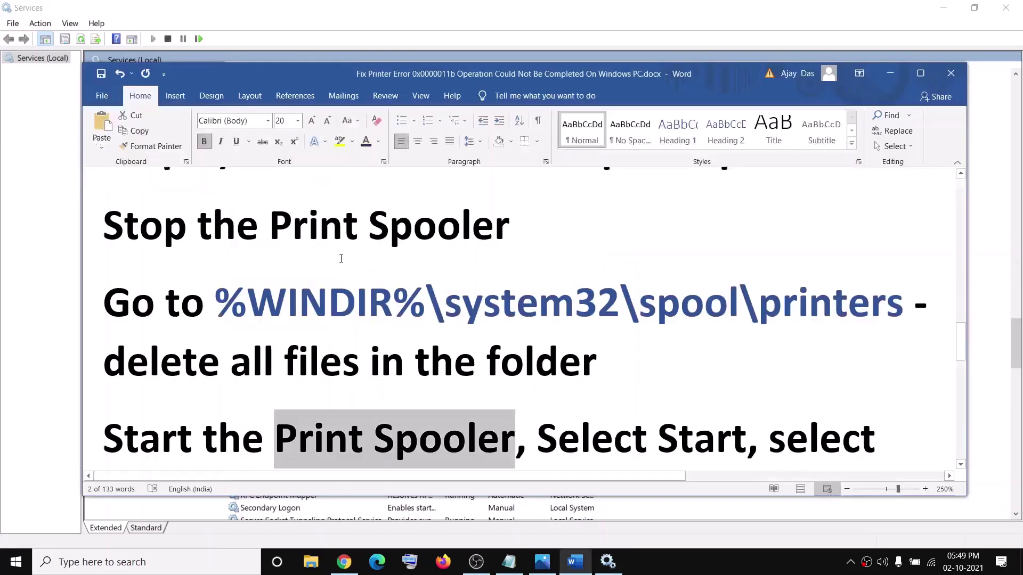
scroll(493, 316, down, 1)
scroll(493, 316, down, 5)
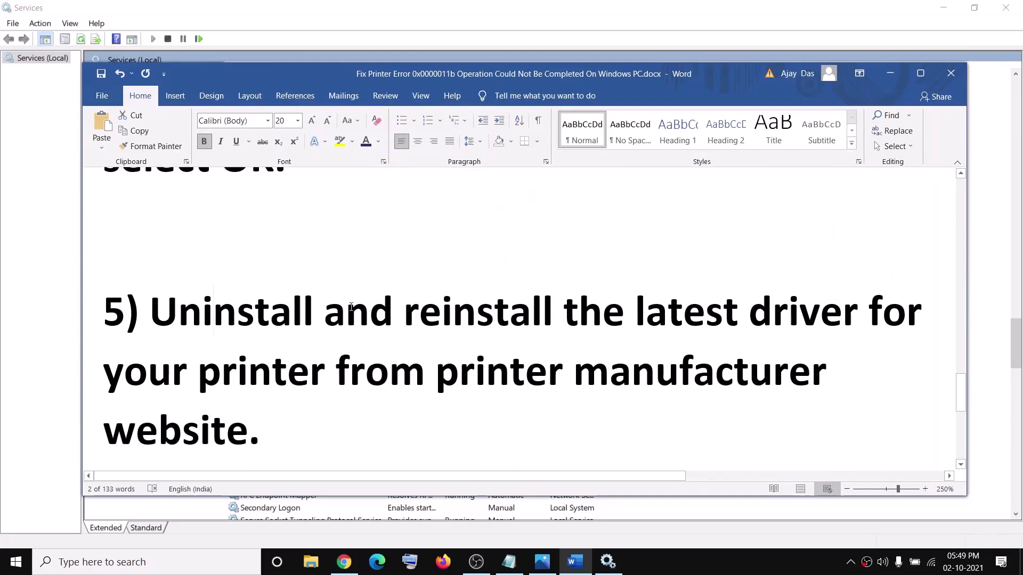
drag(151, 312, 869, 302)
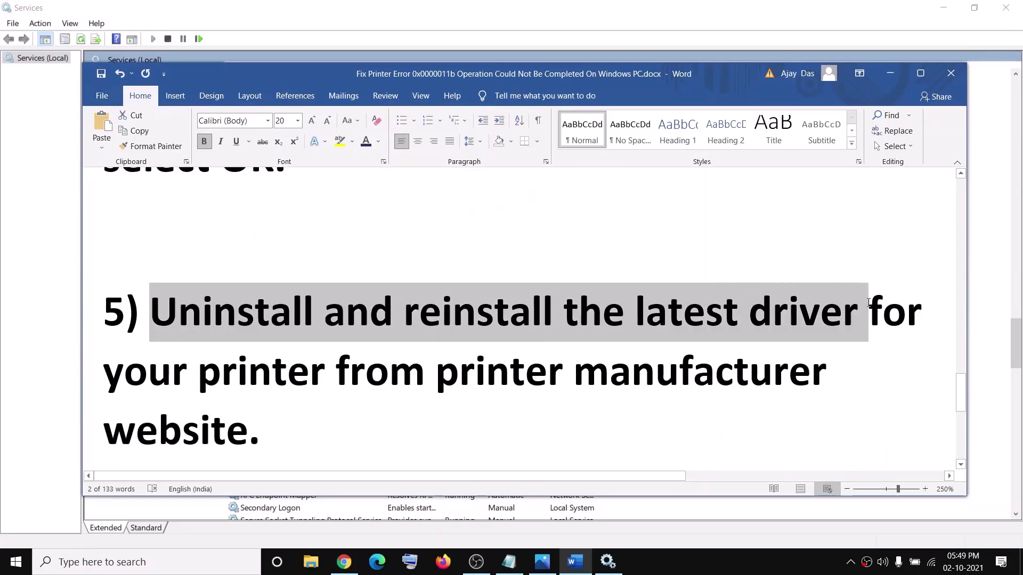
click(201, 380)
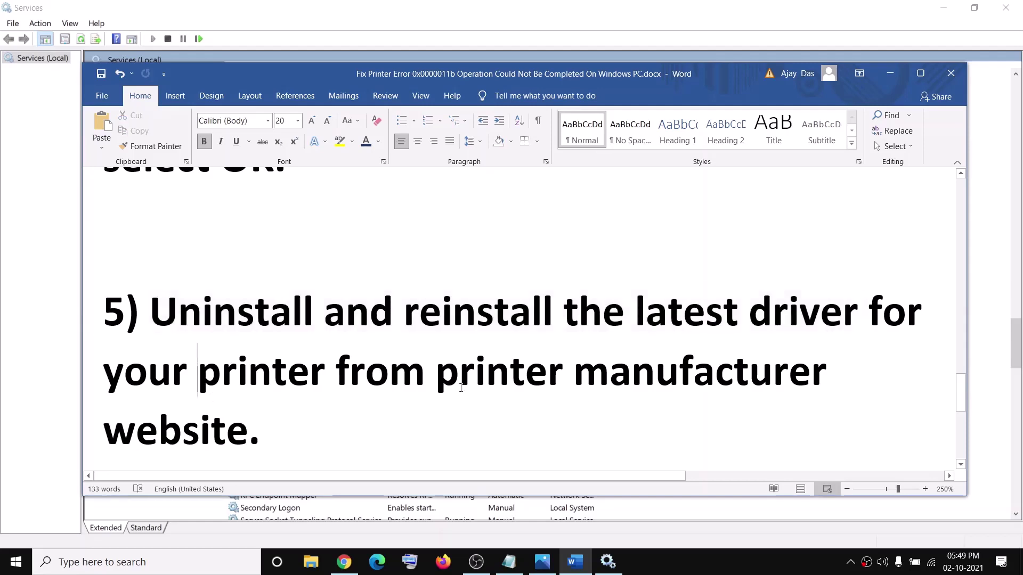
drag(389, 376, 785, 382)
scroll(265, 405, down, 2)
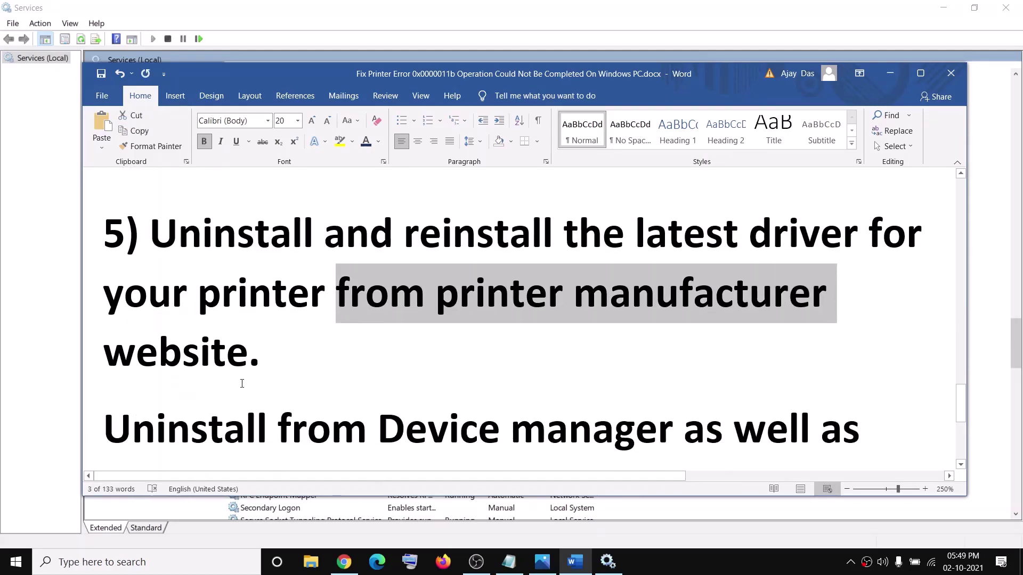
drag(180, 233, 292, 233)
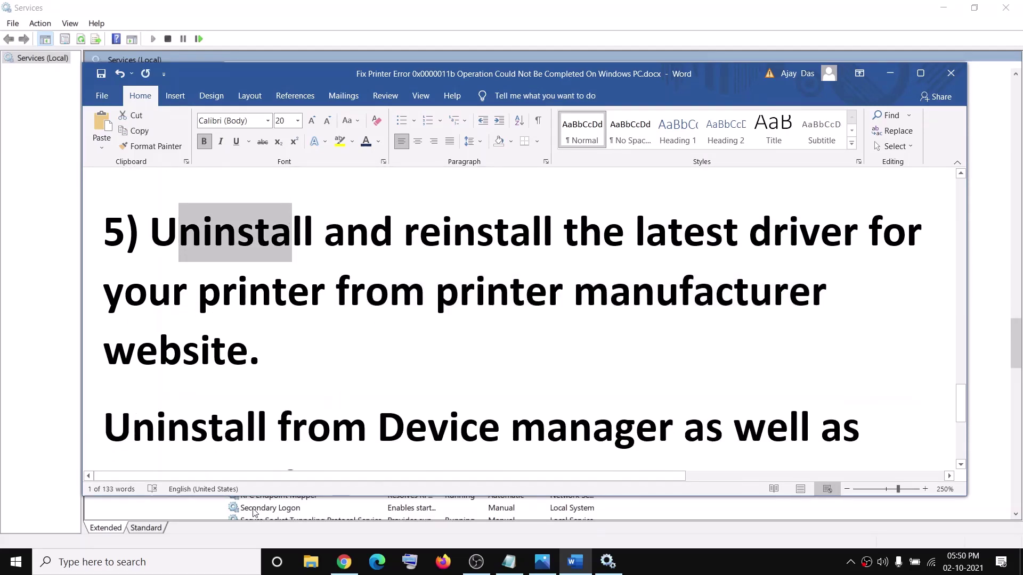
Step: Open Device Manager and make it show hidden devices
right_click(15, 568)
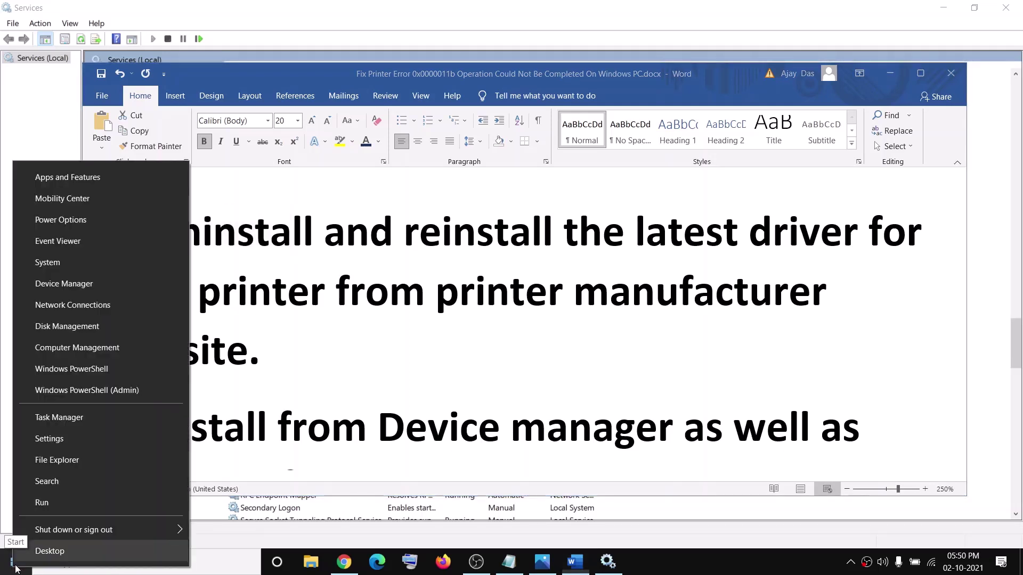
click(72, 285)
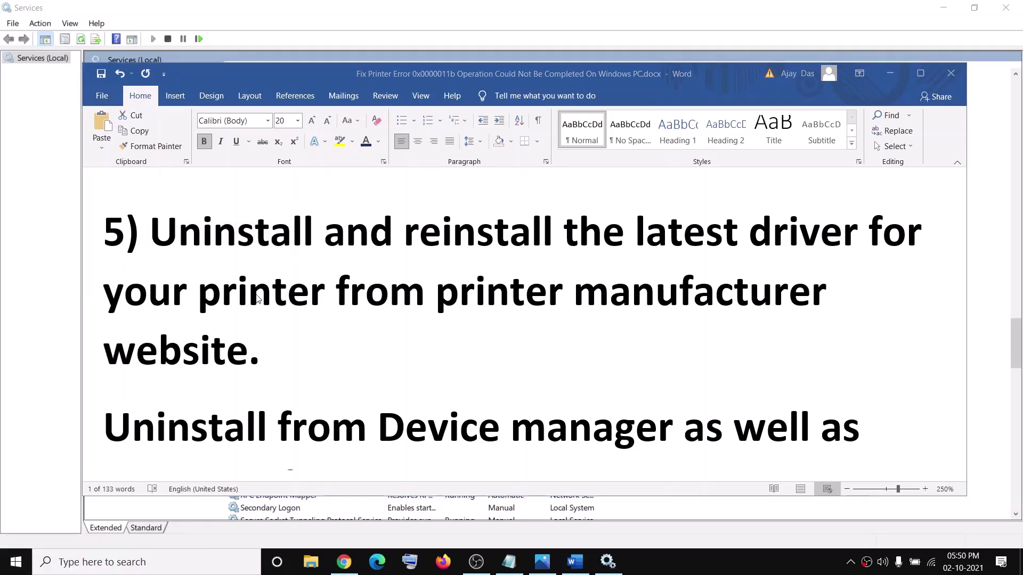
right_click(14, 564)
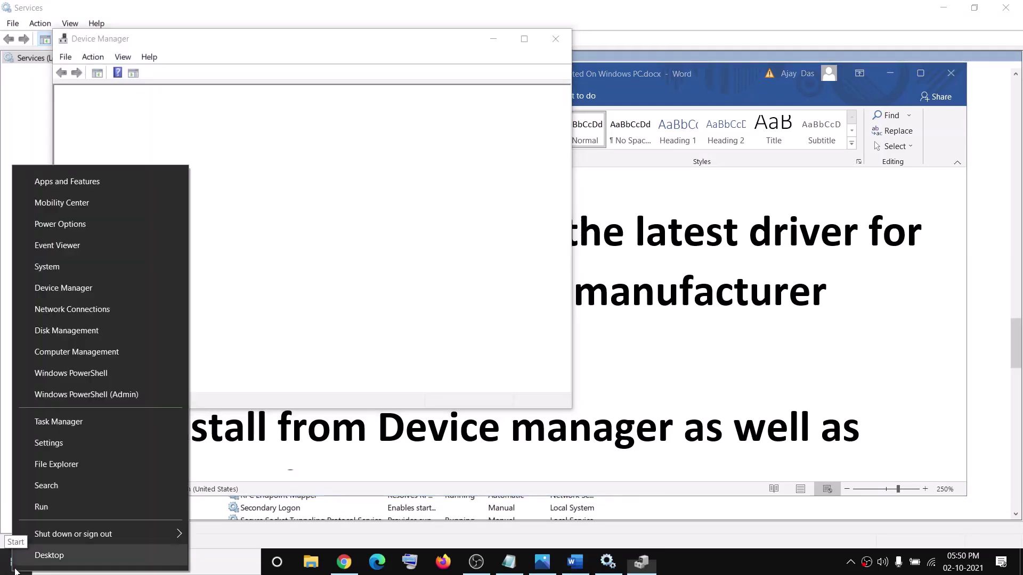
click(312, 46)
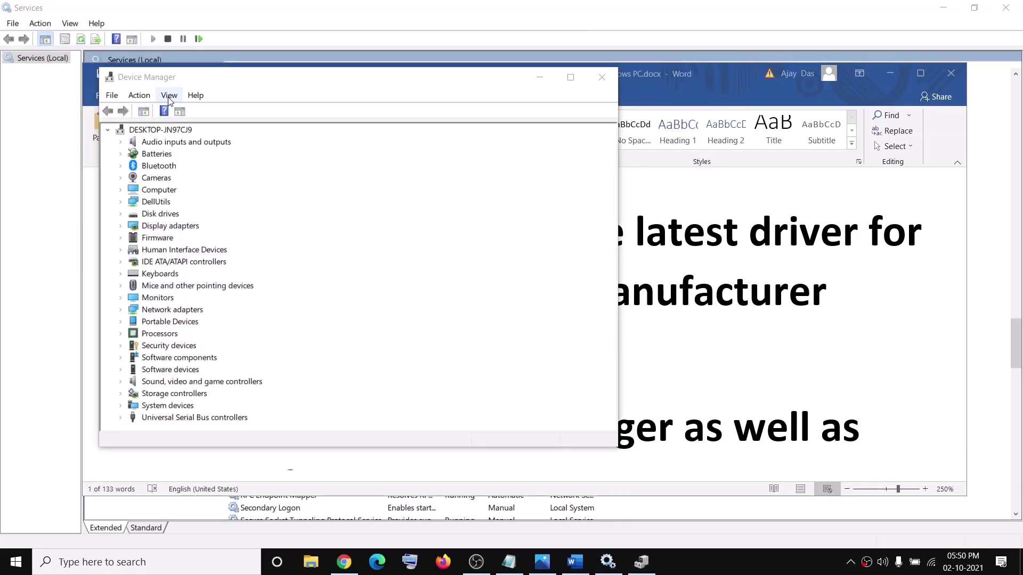
click(169, 97)
click(229, 190)
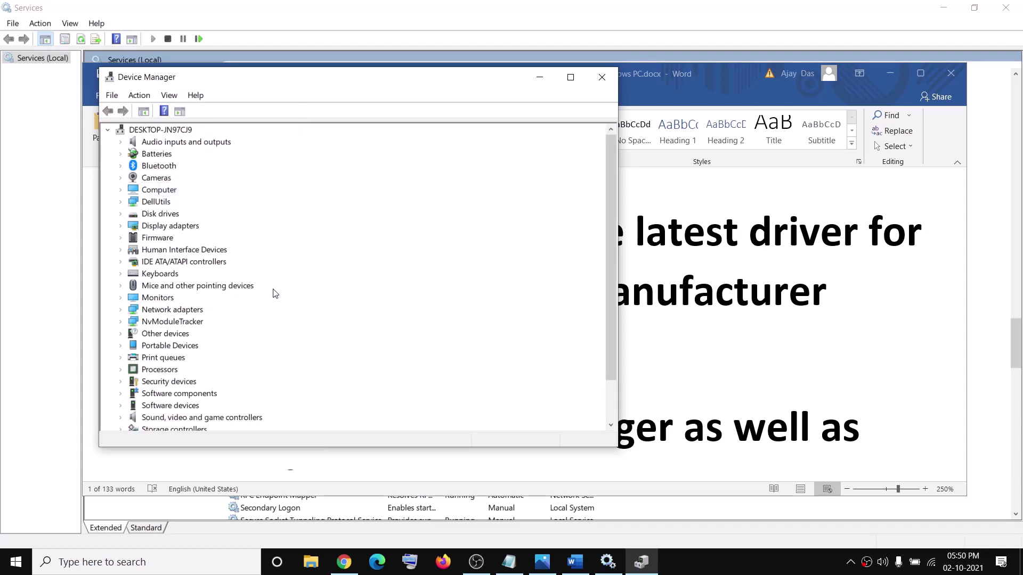
Step: Expand Print queues, check the uninstall option for a listed printer such as Microsoft XPS Document Writer, and close Device Manager
scroll(275, 293, down, 2)
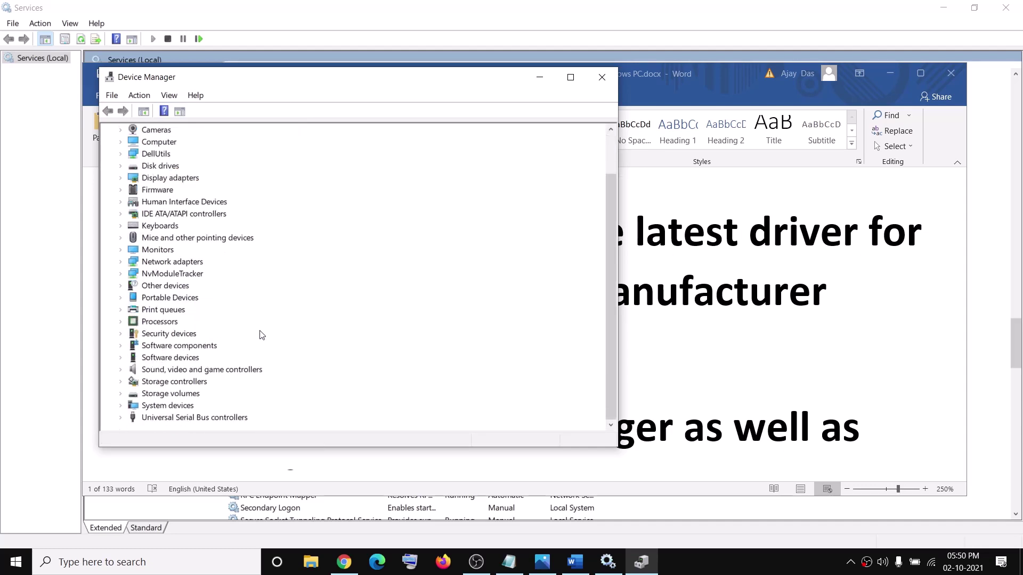
click(121, 310)
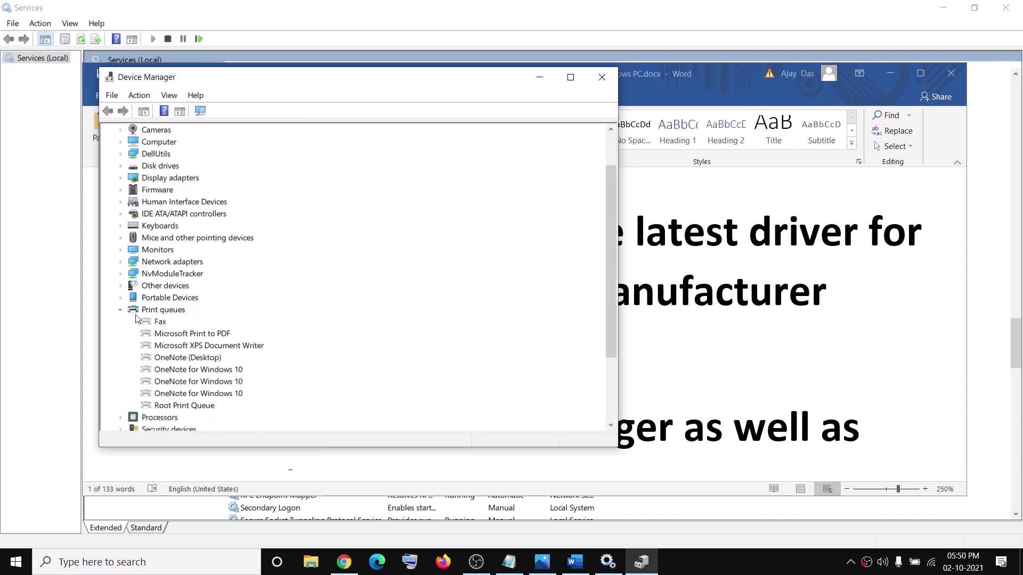
right_click(189, 347)
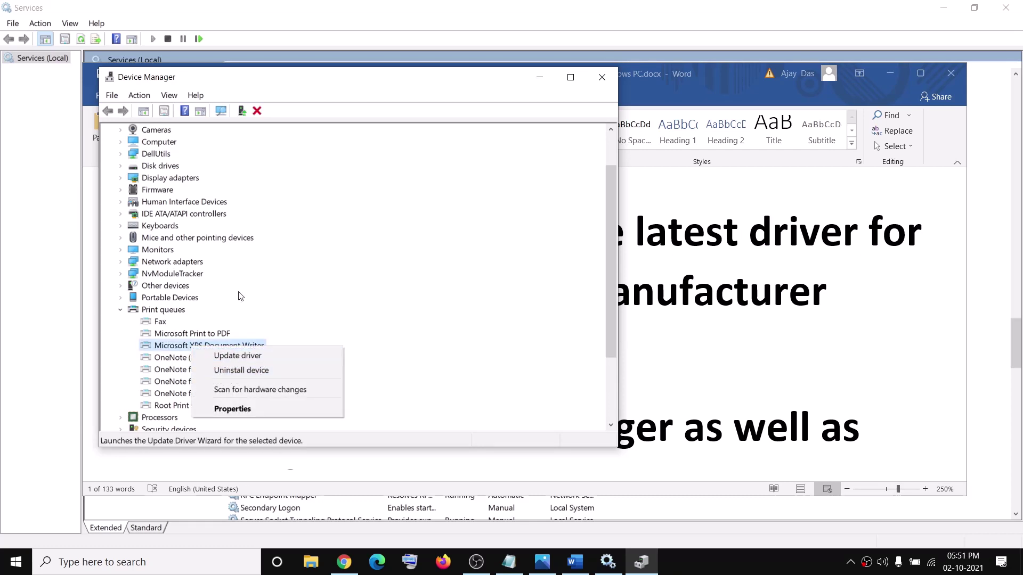
click(185, 336)
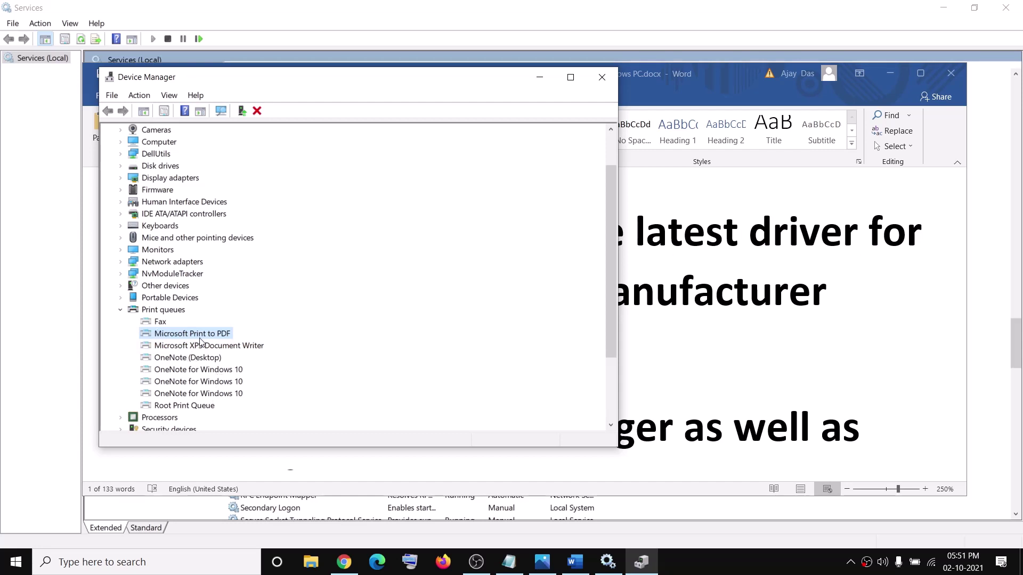
click(601, 77)
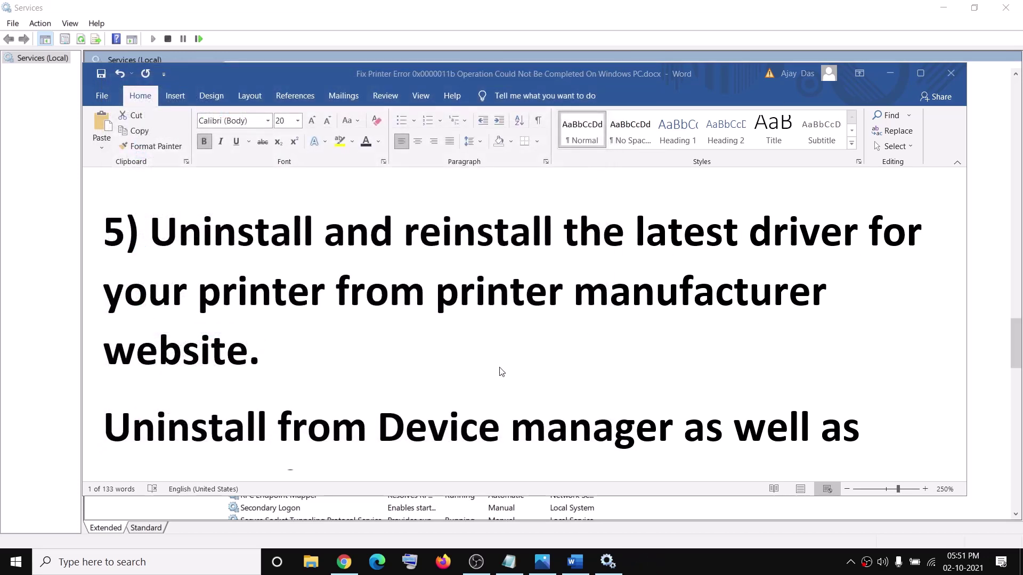
Step: Review the uninstall instructions in the Word document and open Apps & features in Windows Settings
scroll(502, 372, down, 3)
scroll(334, 367, up, 1)
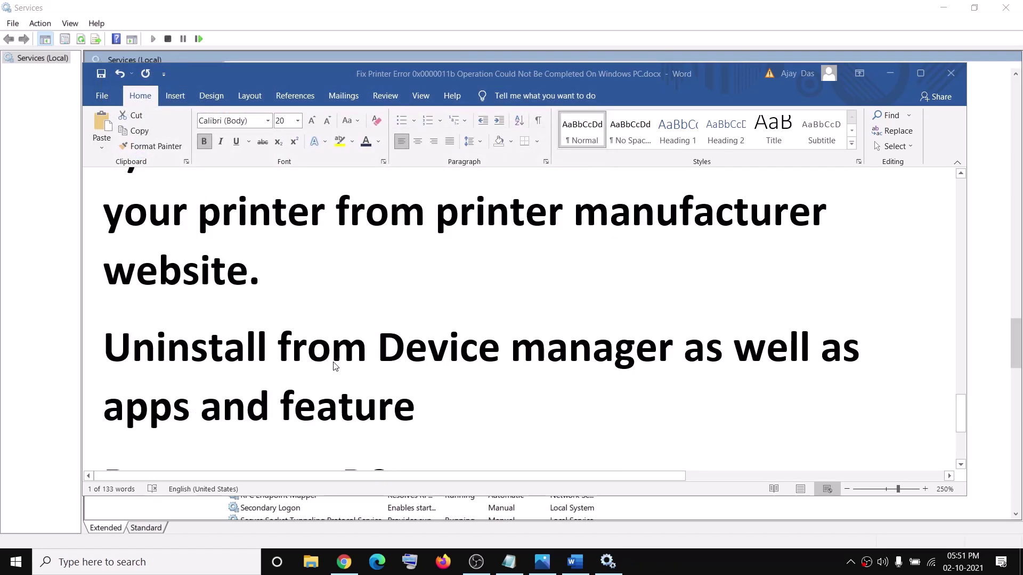
scroll(328, 355, up, 1)
scroll(366, 352, down, 3)
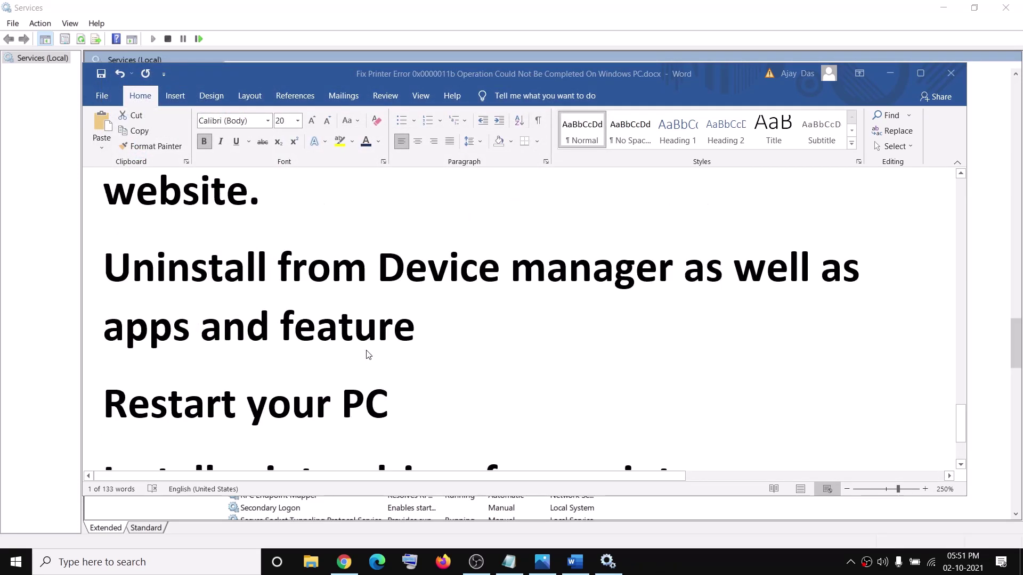
scroll(371, 357, down, 1)
scroll(373, 359, up, 4)
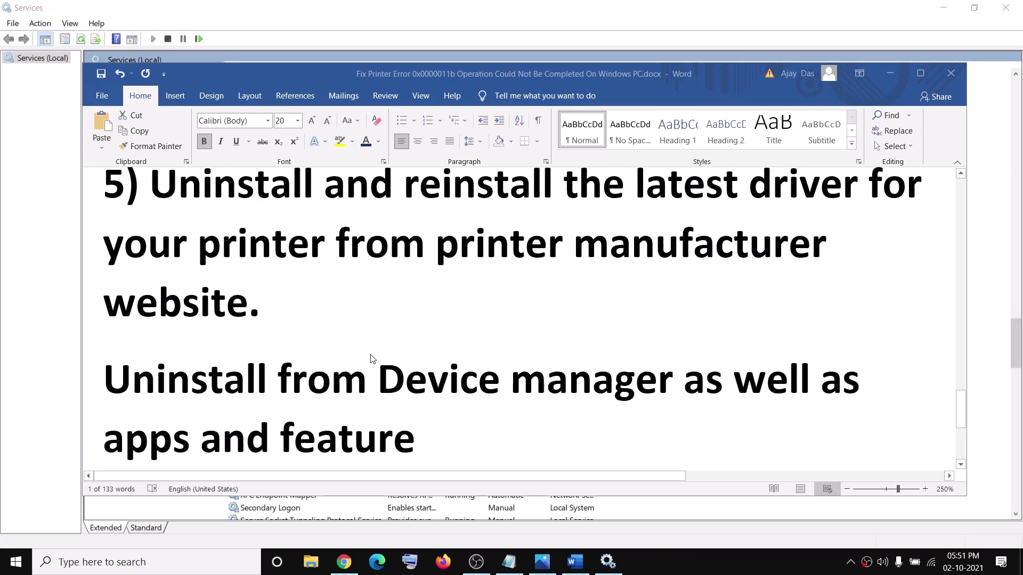
click(213, 562)
text(apps)
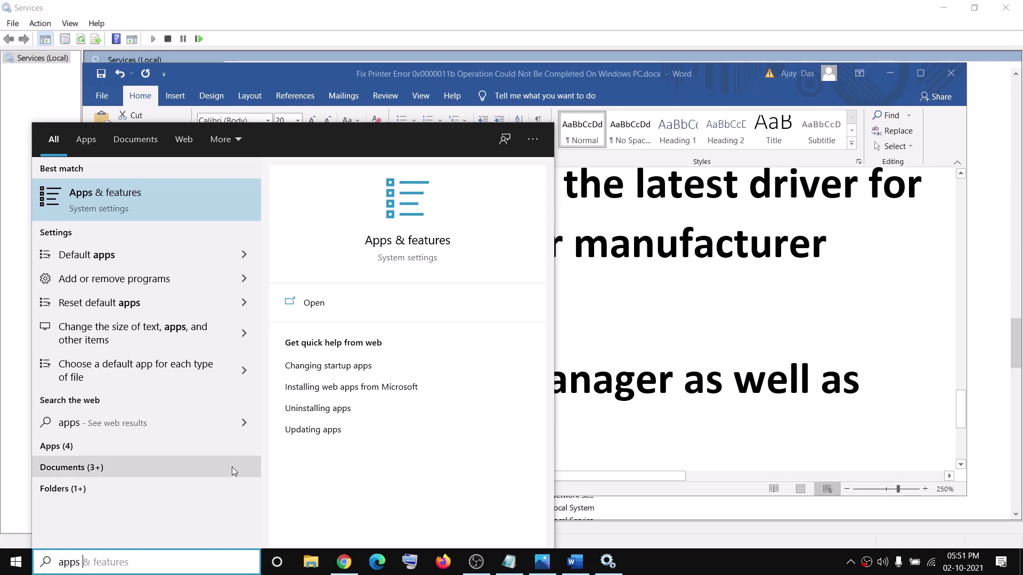
text( & features)
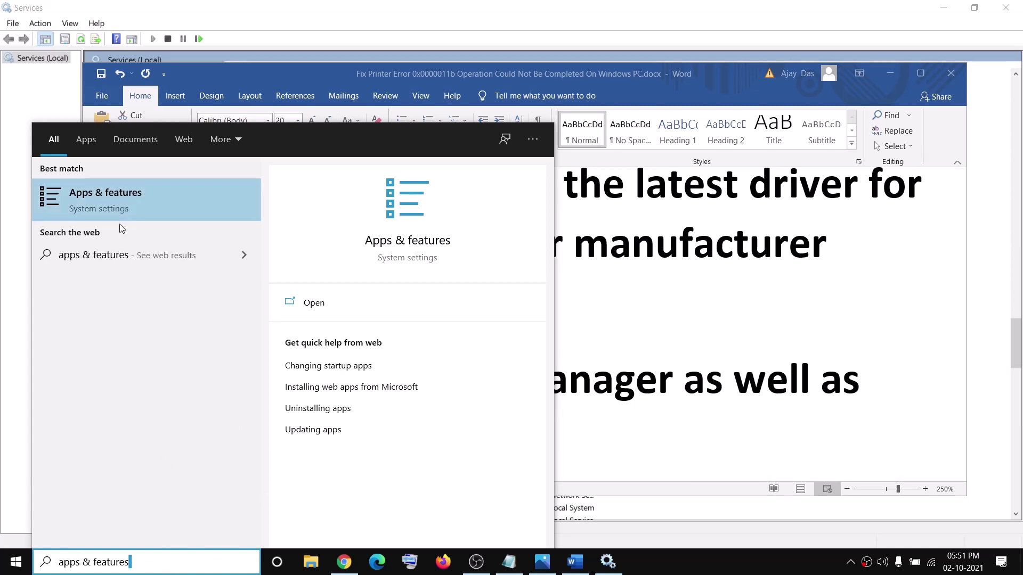
click(15, 562)
click(24, 508)
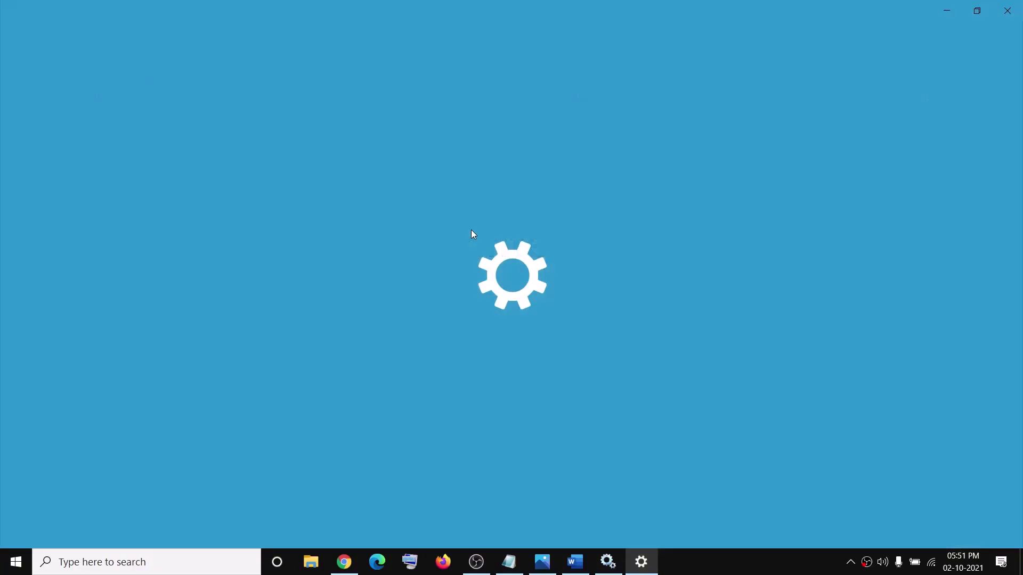
click(181, 290)
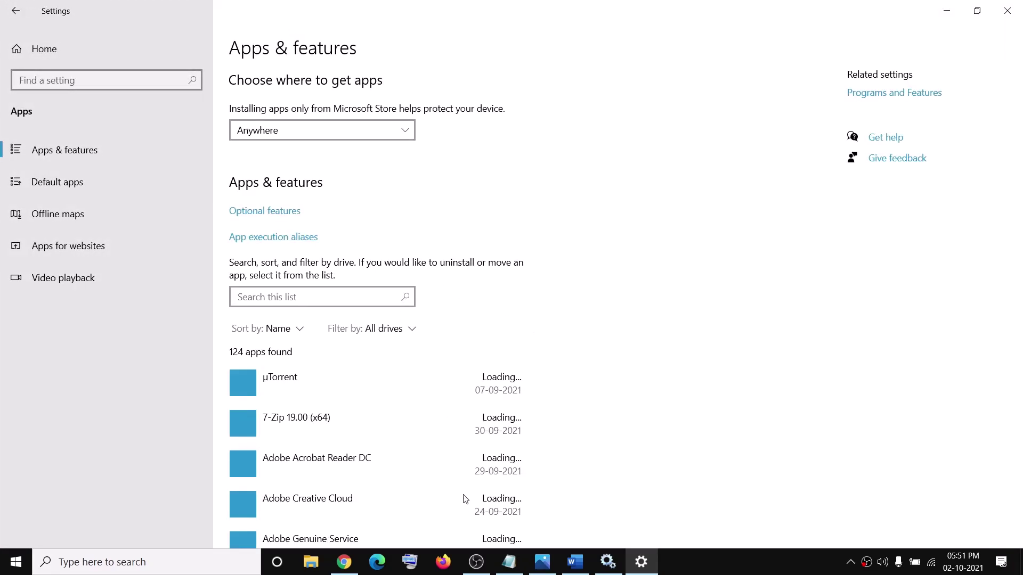
Step: Look through the installed apps, expand the Feedback Hub entry to view its uninstall option, and close Settings to return to the document
scroll(465, 499, down, 15)
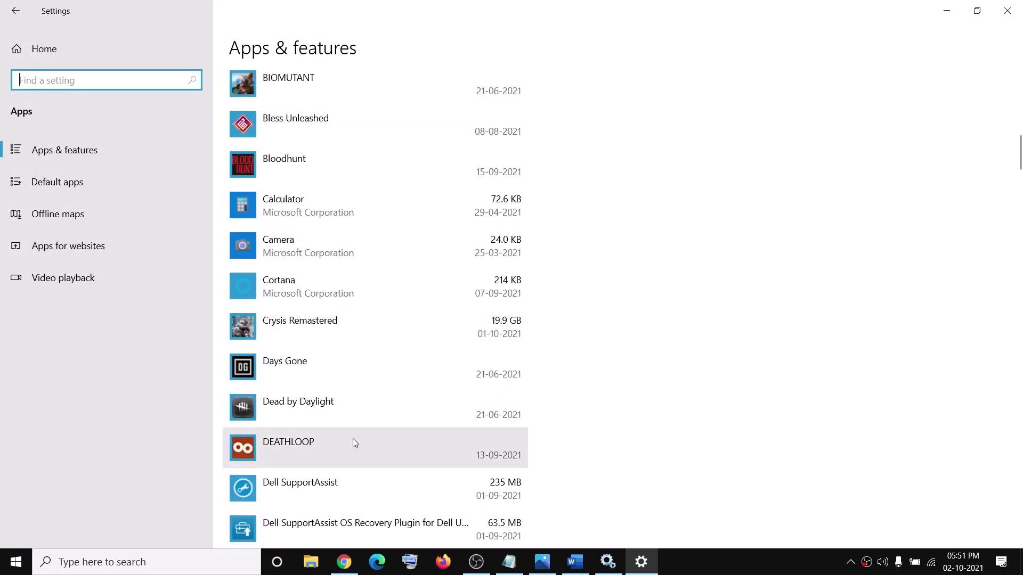
scroll(353, 442, down, 3)
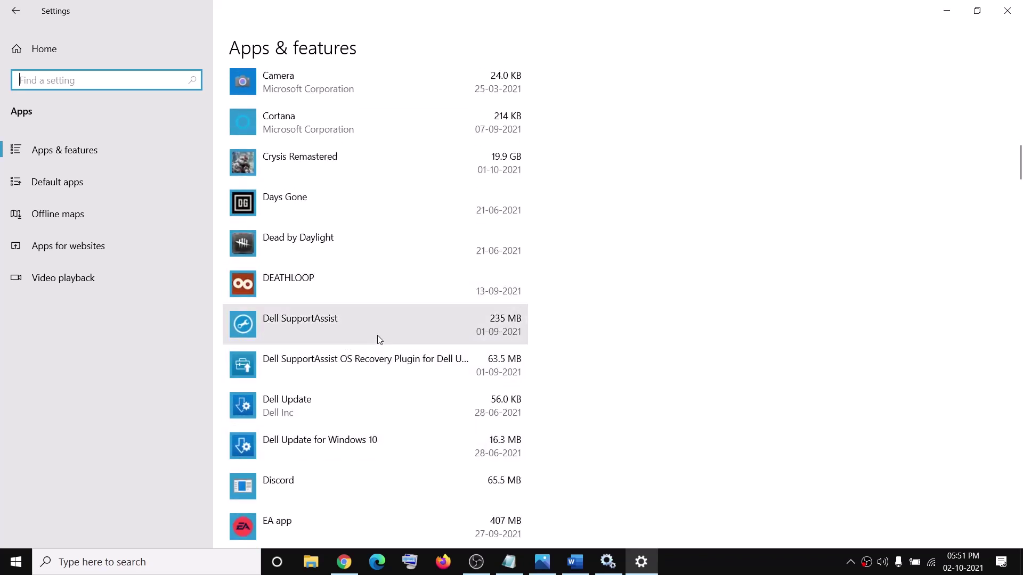
scroll(412, 310, down, 3)
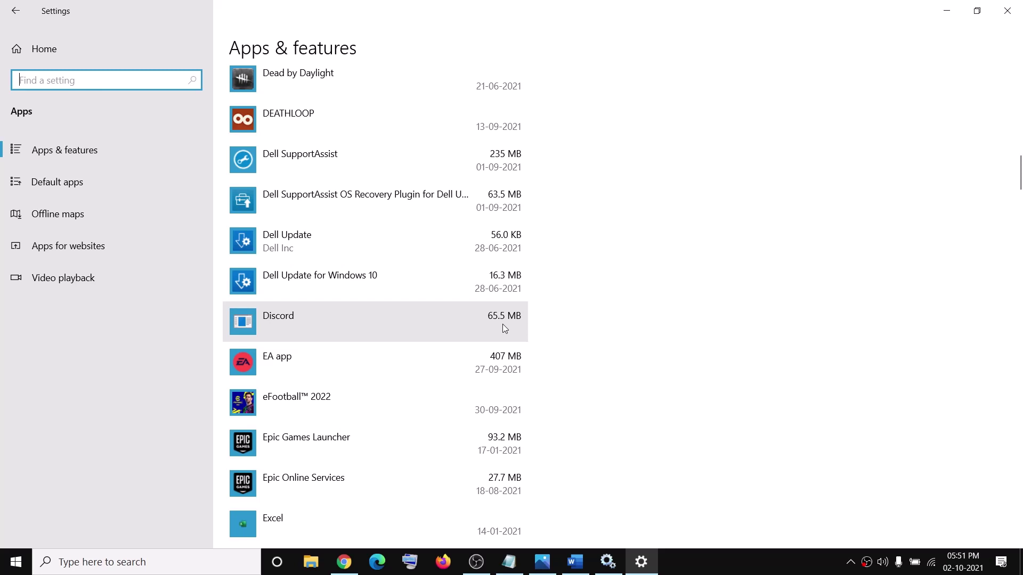
scroll(439, 283, down, 5)
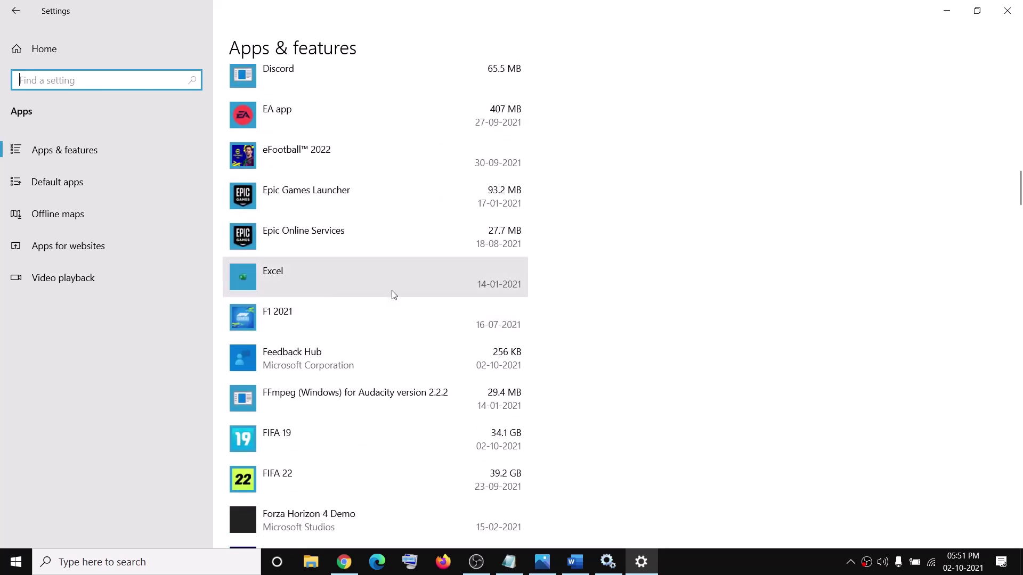
scroll(356, 250, down, 3)
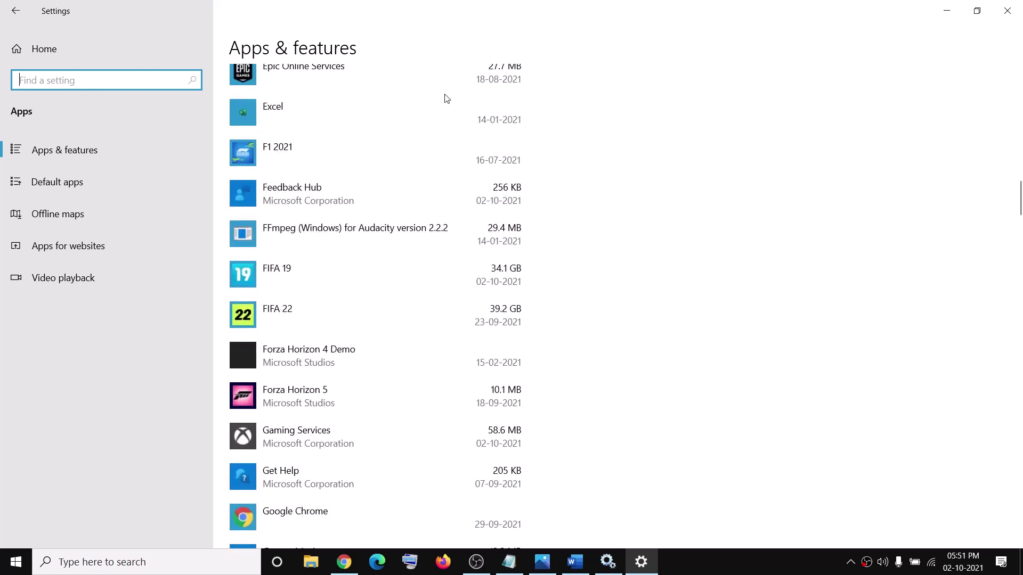
click(378, 194)
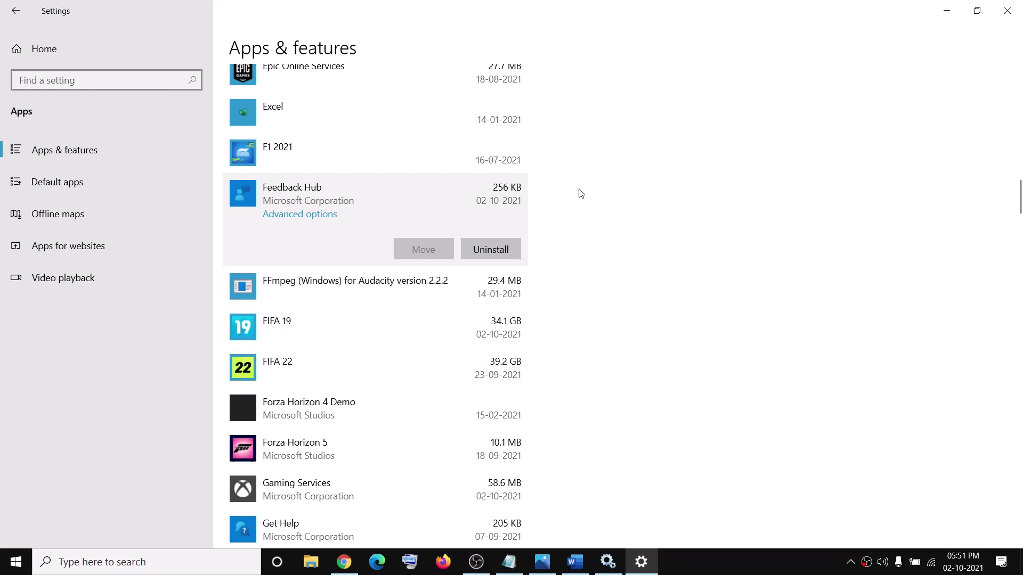
scroll(592, 301, up, 20)
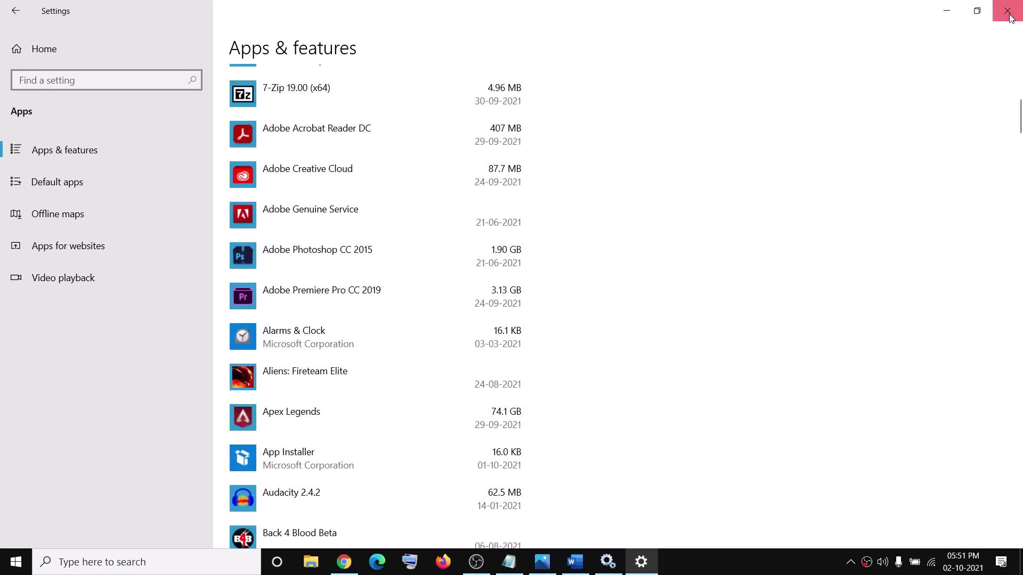
click(1007, 11)
scroll(480, 351, down, 1)
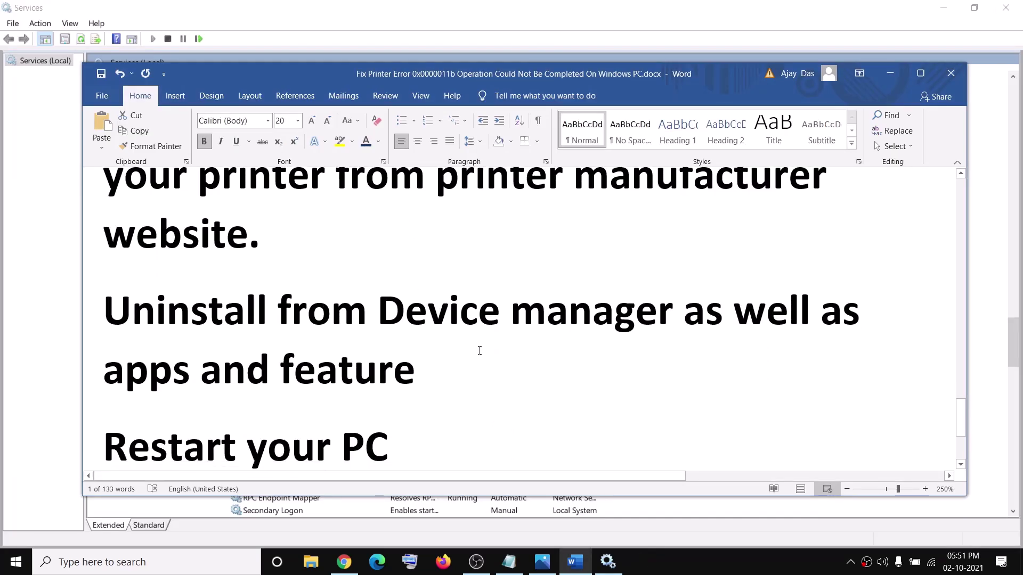
Step: Review the document's closing instructions on restarting the PC and installing the printer driver from the manufacturer's website, highlighting each line
scroll(480, 351, down, 2)
triple_click(422, 358)
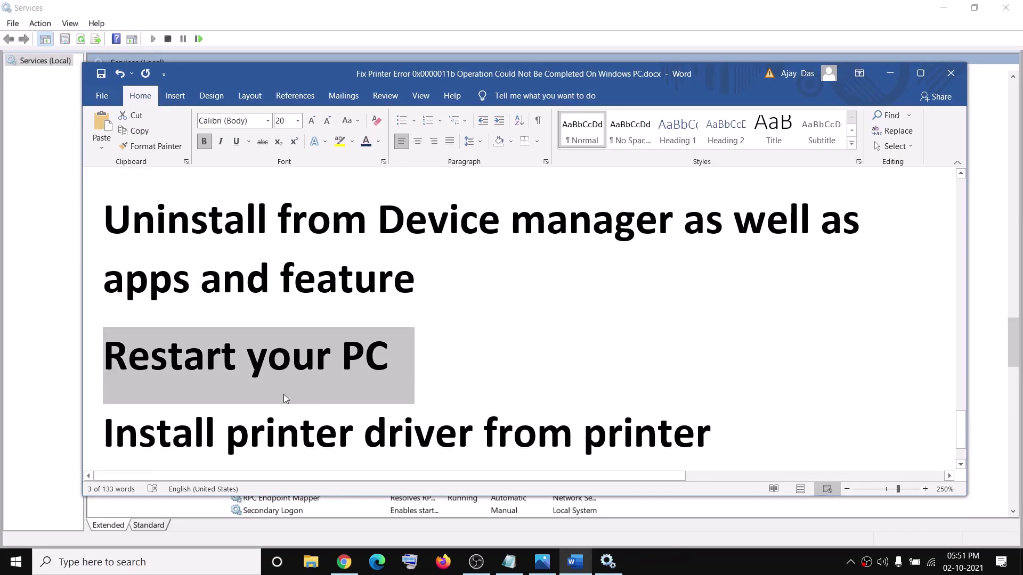
scroll(318, 394, down, 1)
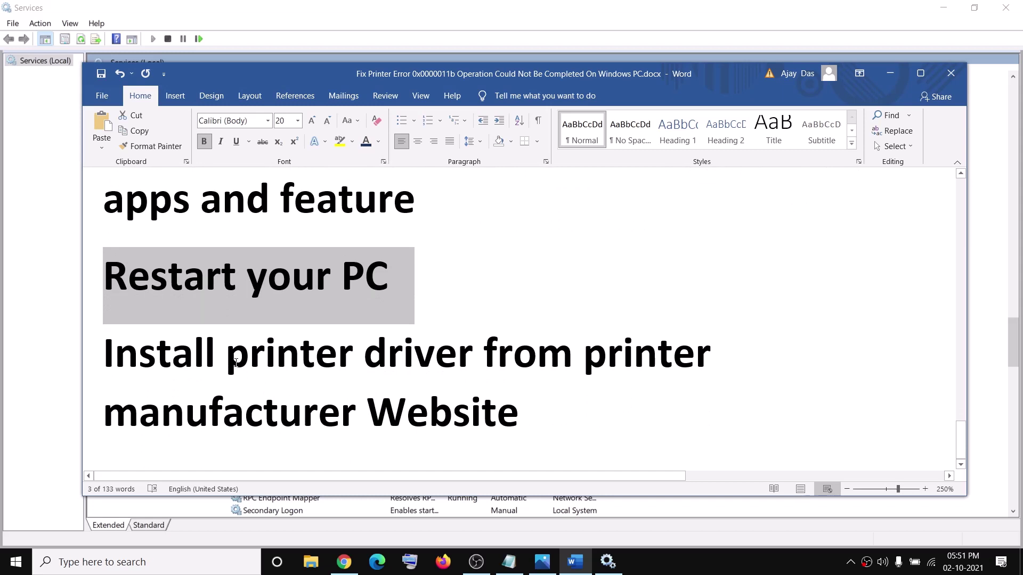
drag(235, 362, 581, 358)
drag(105, 415, 525, 418)
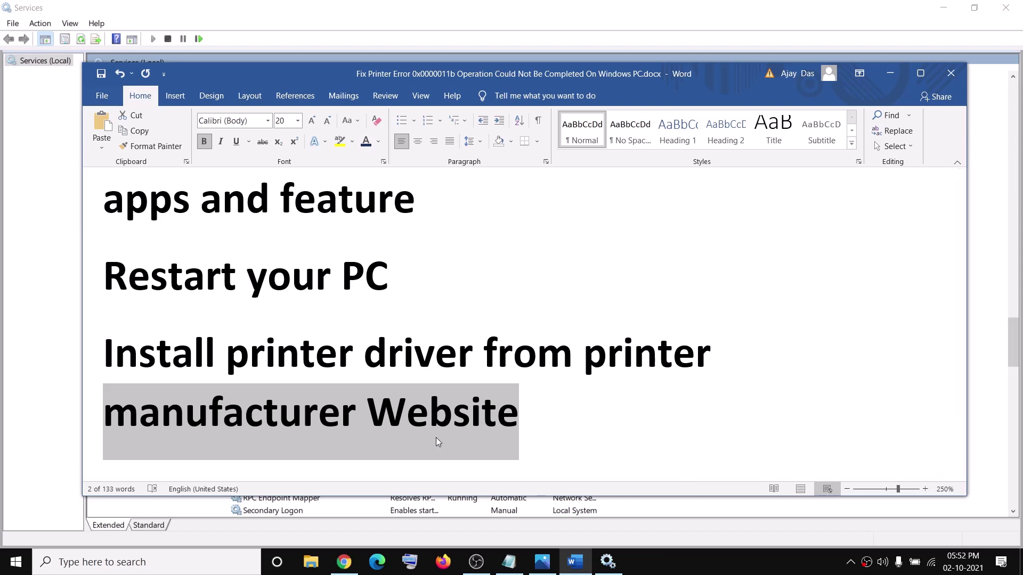
Step: Switch to the HP printer drivers page in Chrome, dismiss the feedback survey, and open the HP DeskJet 2600 All-in-One series
click(349, 569)
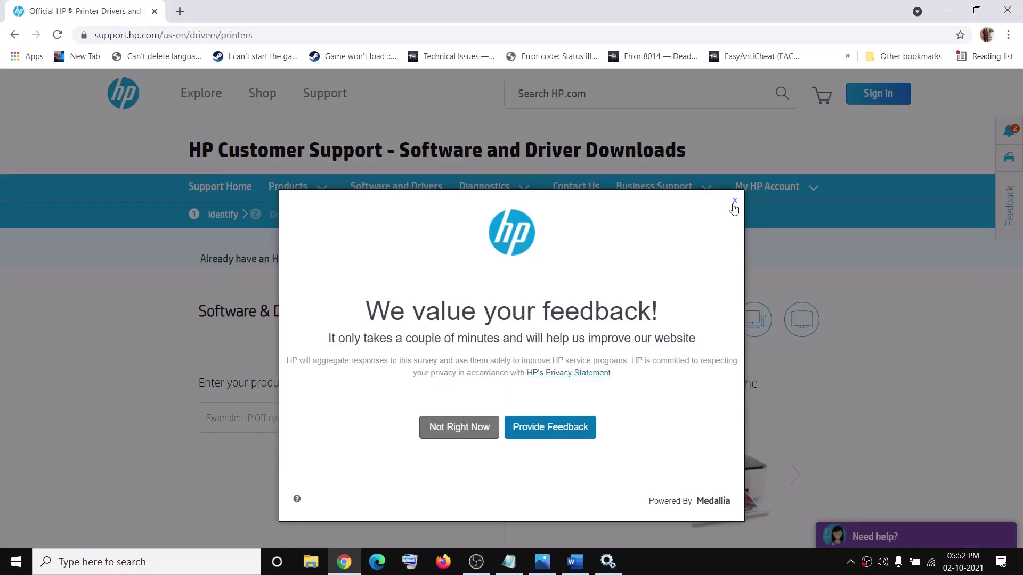
click(735, 200)
scroll(333, 347, down, 5)
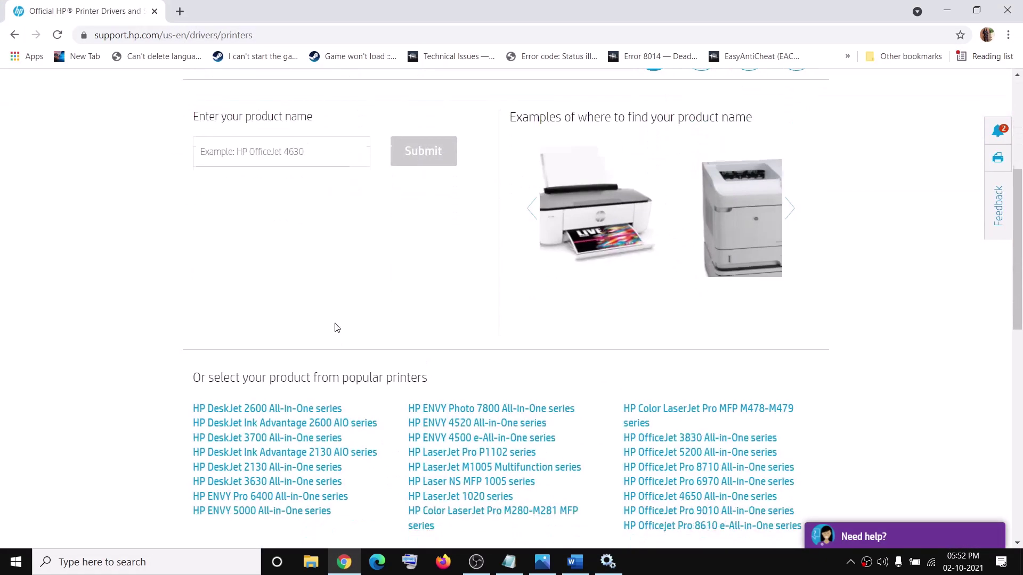
click(304, 410)
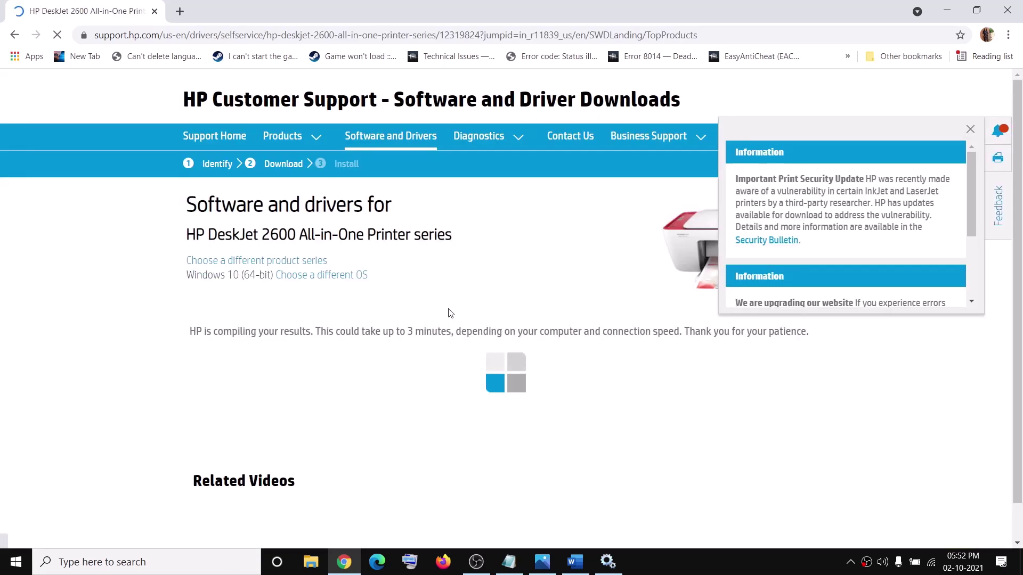
Step: Look through the available driver categories and select Installation Software and Full/Basic Driver to view its downloads
scroll(513, 322, down, 3)
scroll(512, 323, down, 5)
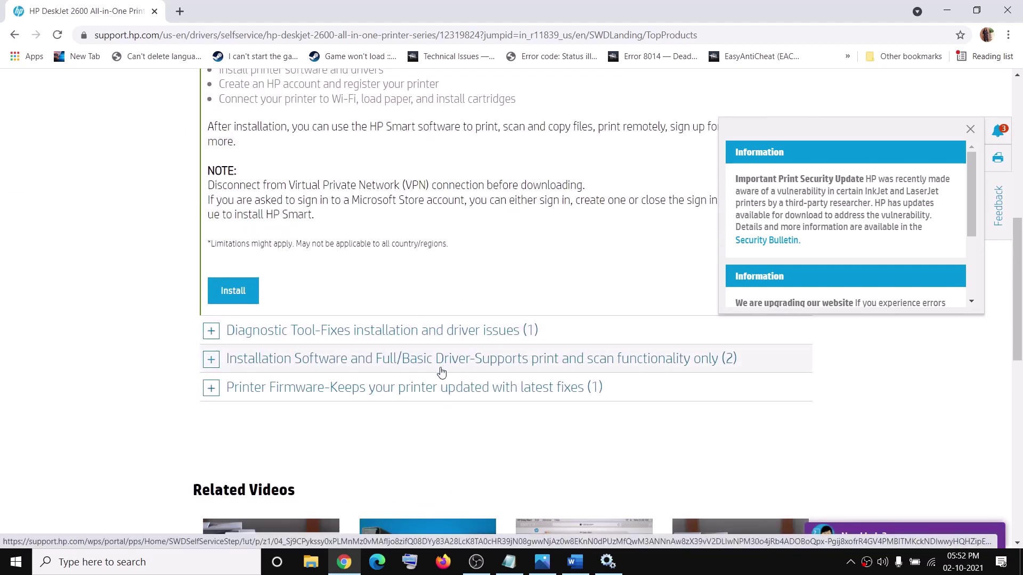
click(496, 362)
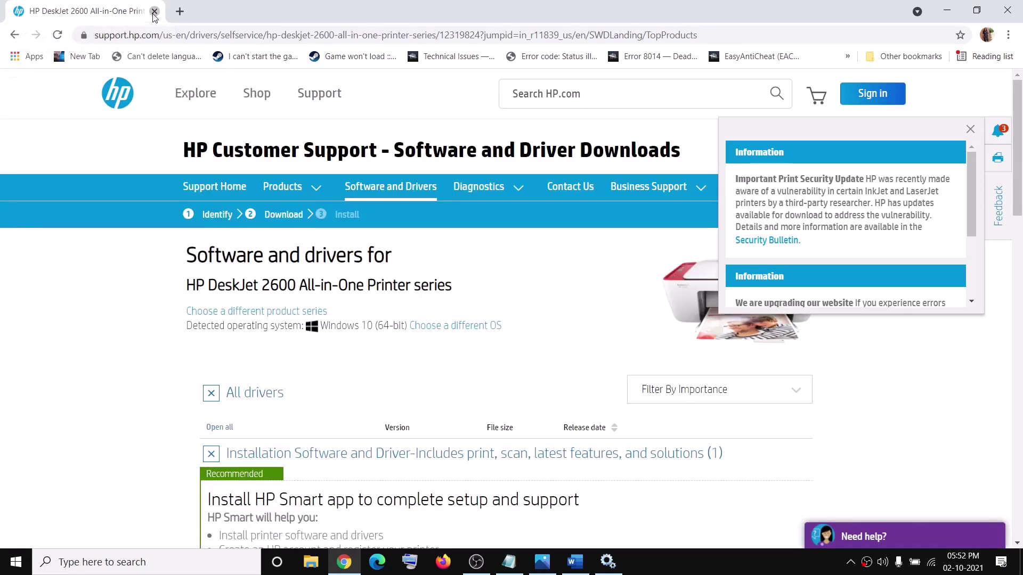
Step: Close the HP driver page, go back through the Word document's earlier steps, and bring up the printer error image in Photos
click(154, 9)
scroll(602, 416, up, 15)
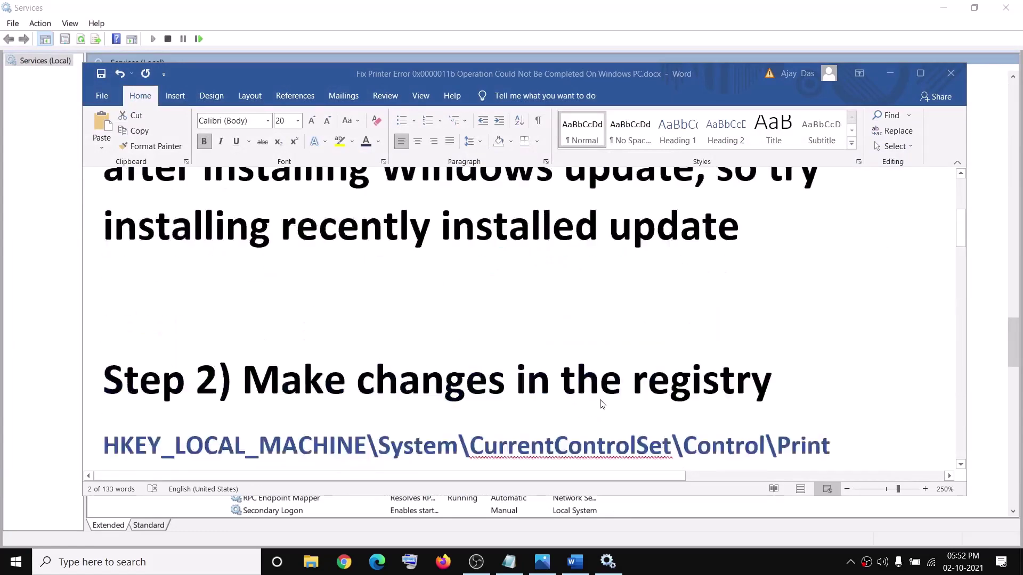
click(554, 569)
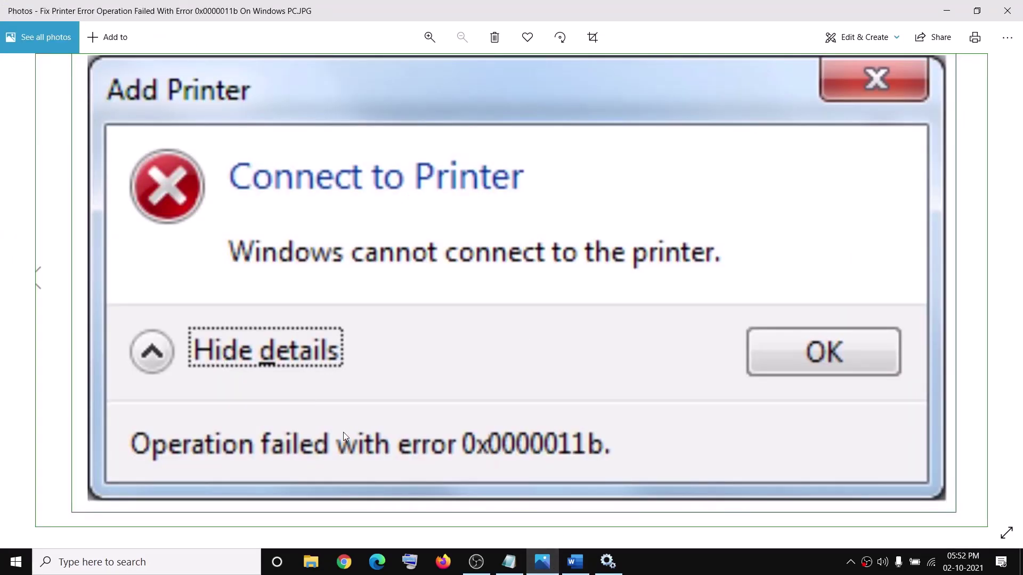